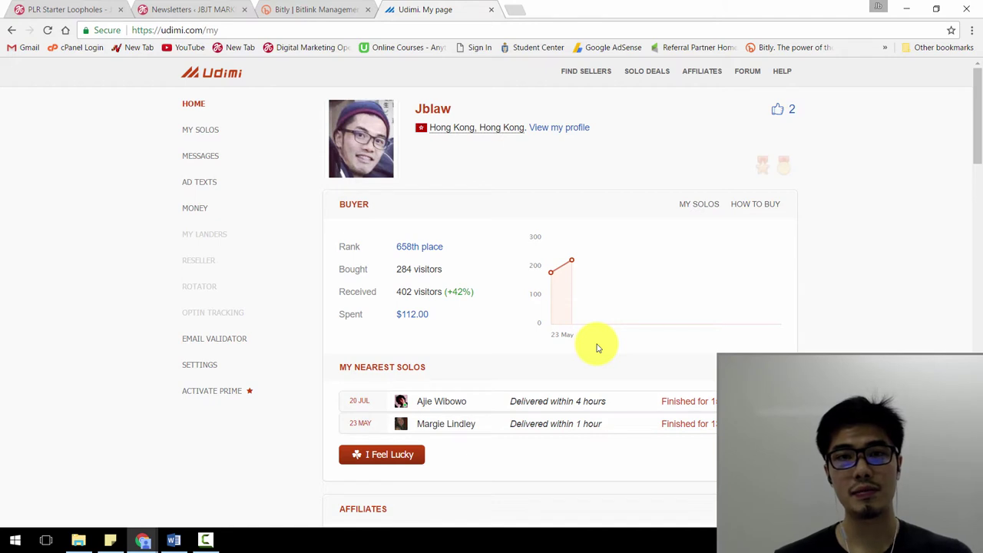
# Open Find Sellers to list the solo ad sellers available to order from
pyautogui.moveTo(635, 277)
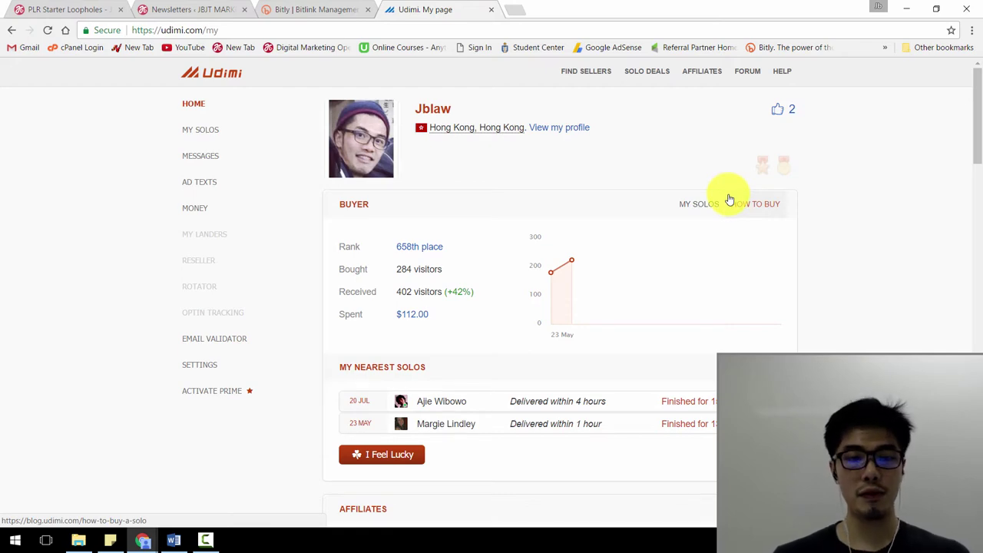
pyautogui.click(587, 71)
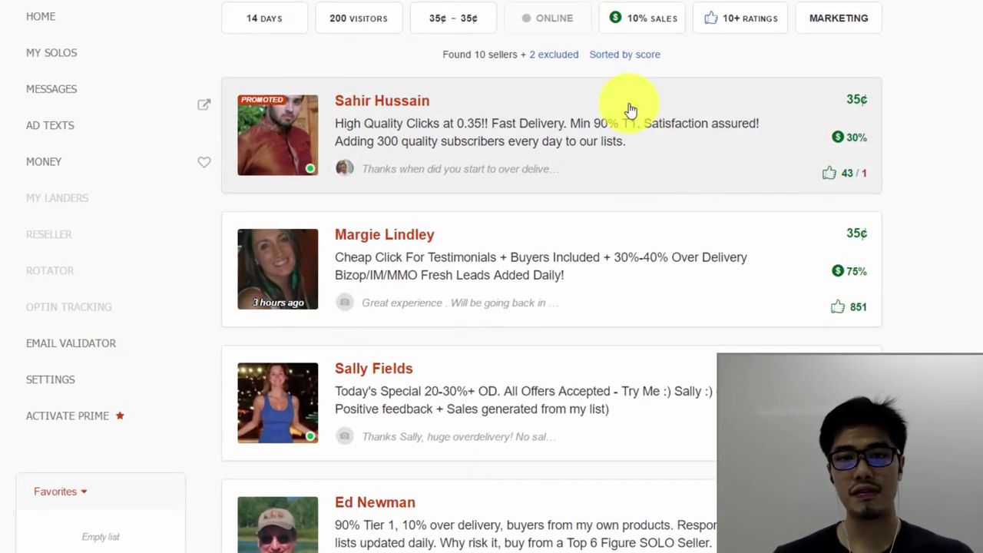
# Keep Marketing as the niche and limit the seller search to 100-visitor orders
pyautogui.moveTo(669, 11)
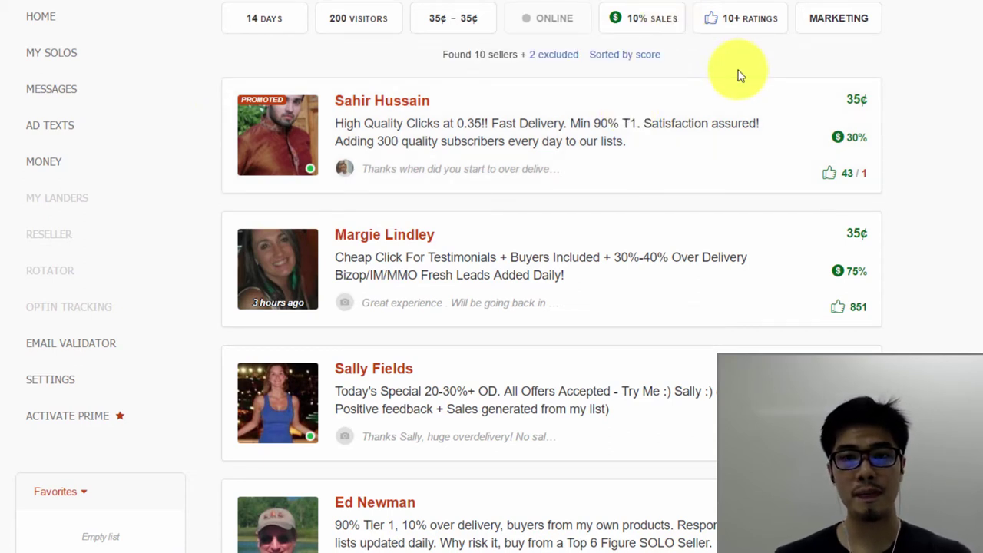
pyautogui.click(935, 74)
pyautogui.moveTo(834, 89)
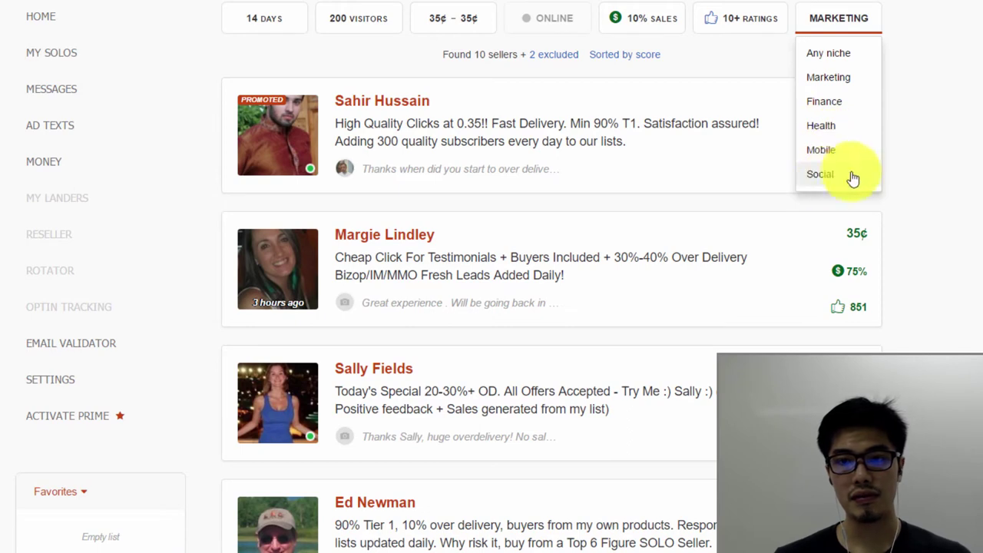
pyautogui.click(866, 37)
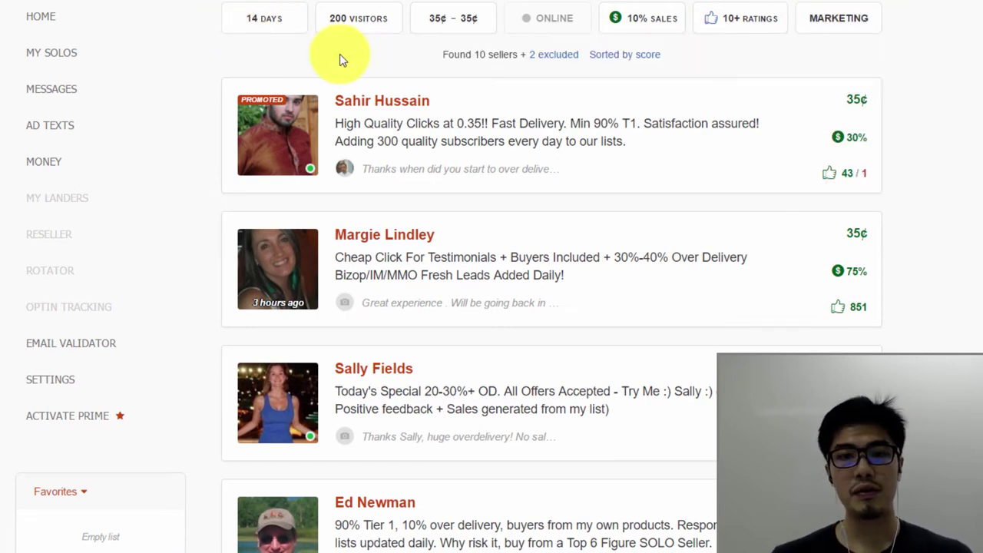
pyautogui.click(359, 31)
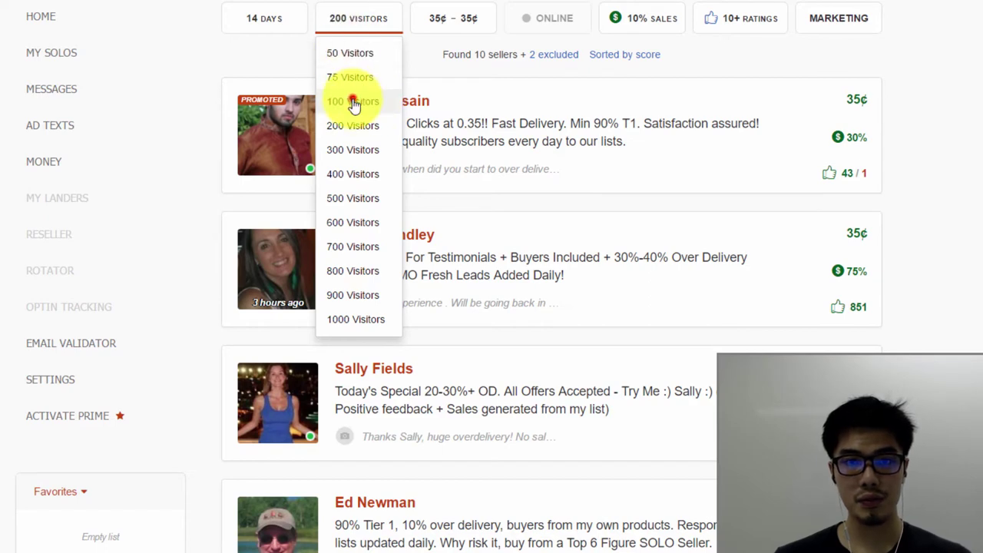
pyautogui.click(350, 98)
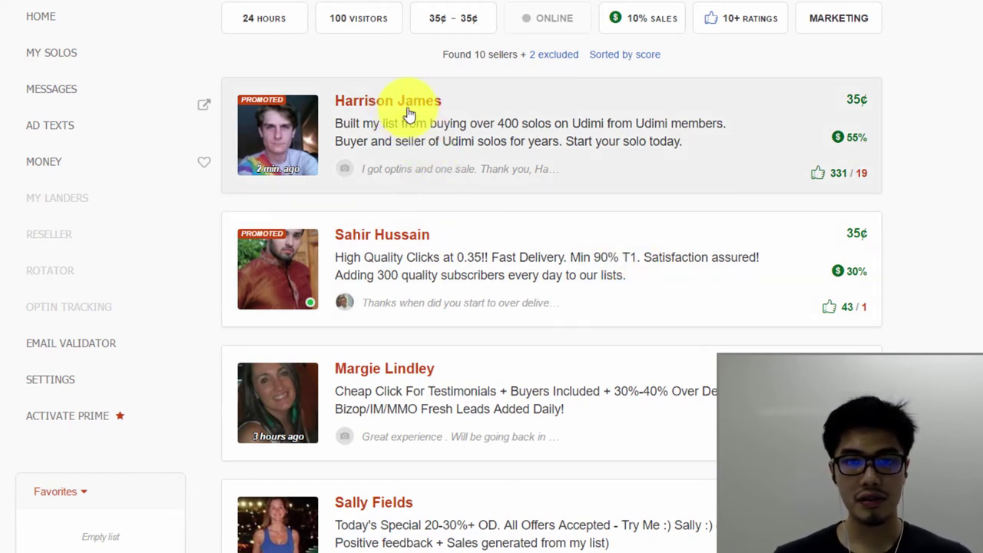
# Open the top promoted seller's order page and glance over its stats
pyautogui.click(388, 108)
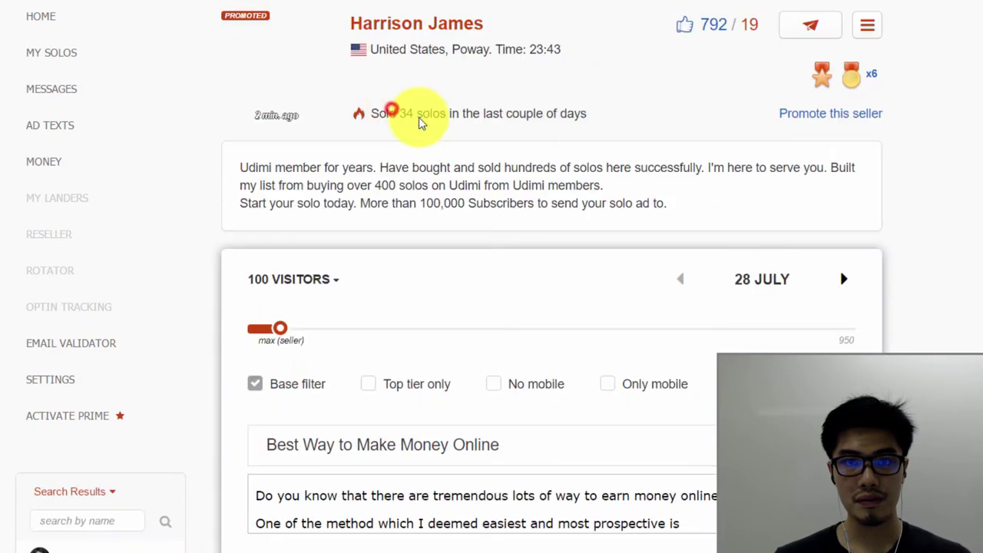
pyautogui.scroll(-5, 845, 187)
pyautogui.scroll(2, 500, 164)
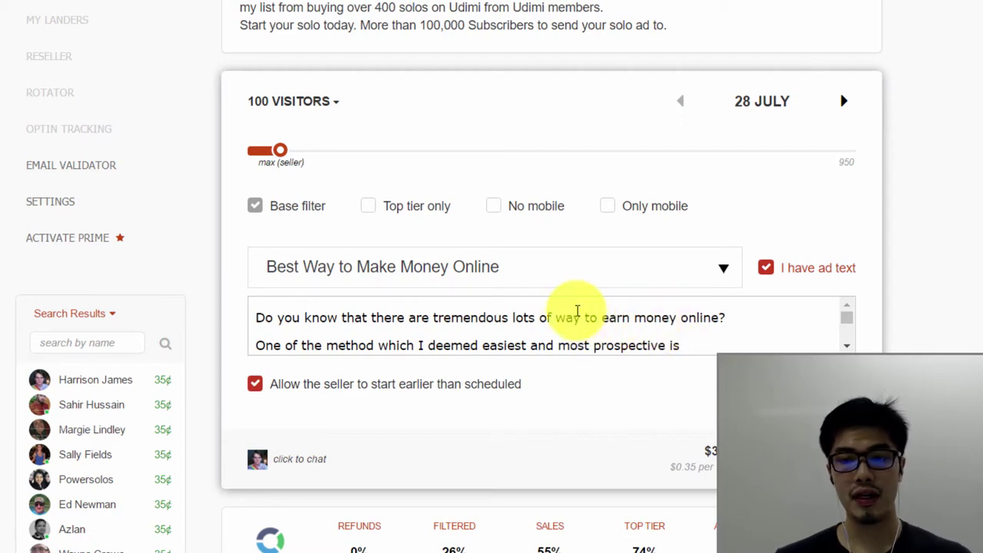
# Expand the Best Way to Make Money Online ad text into the full editor and read it
pyautogui.click(578, 310)
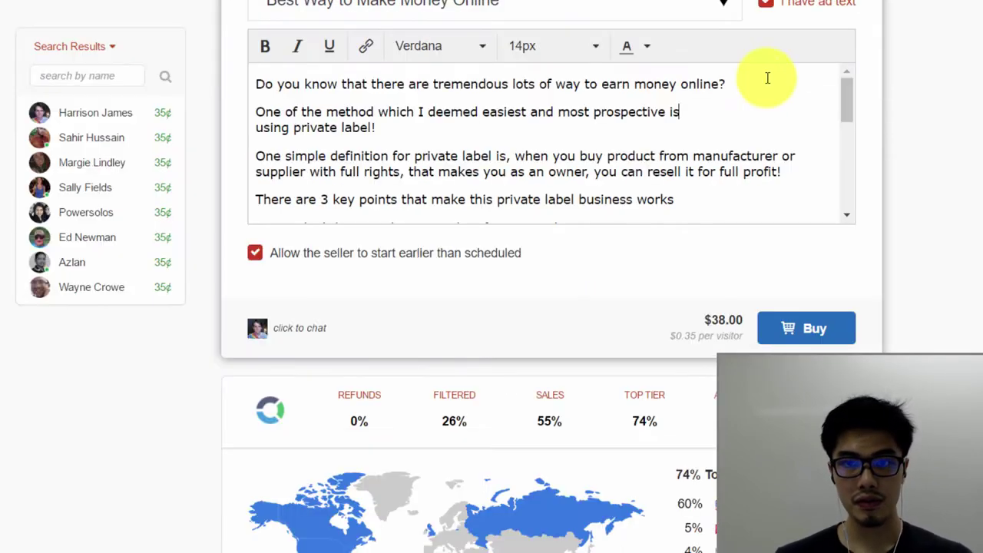
pyautogui.scroll(2, 742, 156)
pyautogui.scroll(2, 741, 156)
pyautogui.scroll(-3, 457, 95)
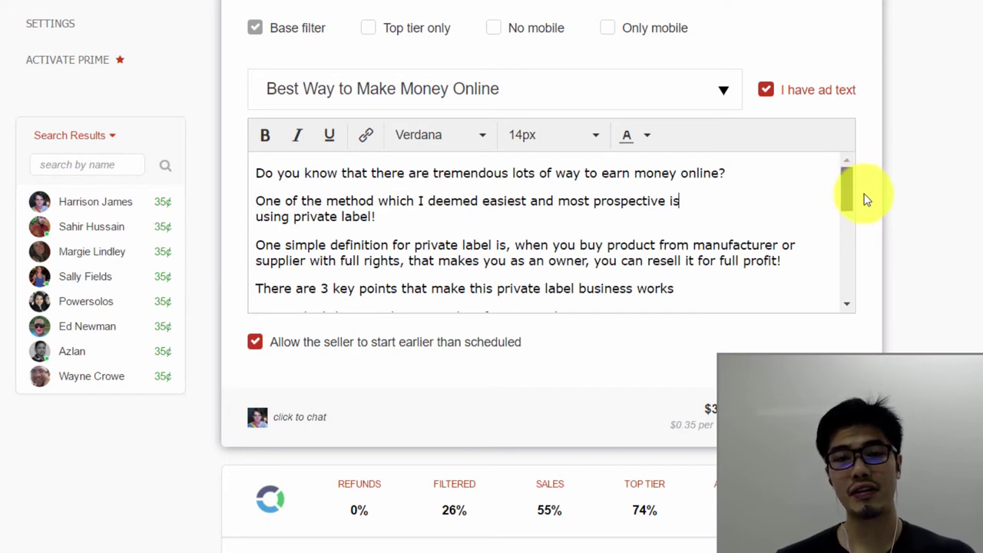
pyautogui.moveTo(863, 197); pyautogui.dragTo(864, 214)
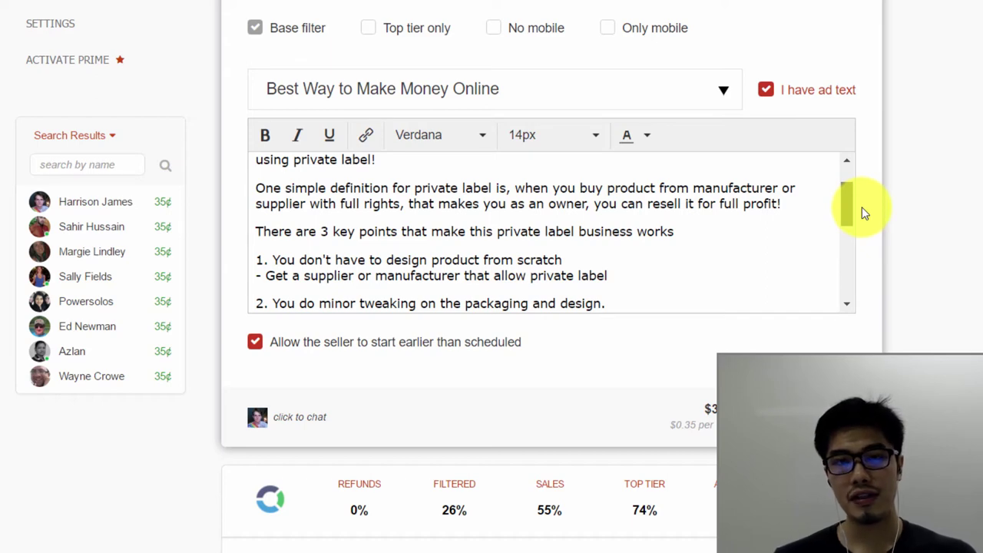
pyautogui.moveTo(863, 226); pyautogui.dragTo(858, 281)
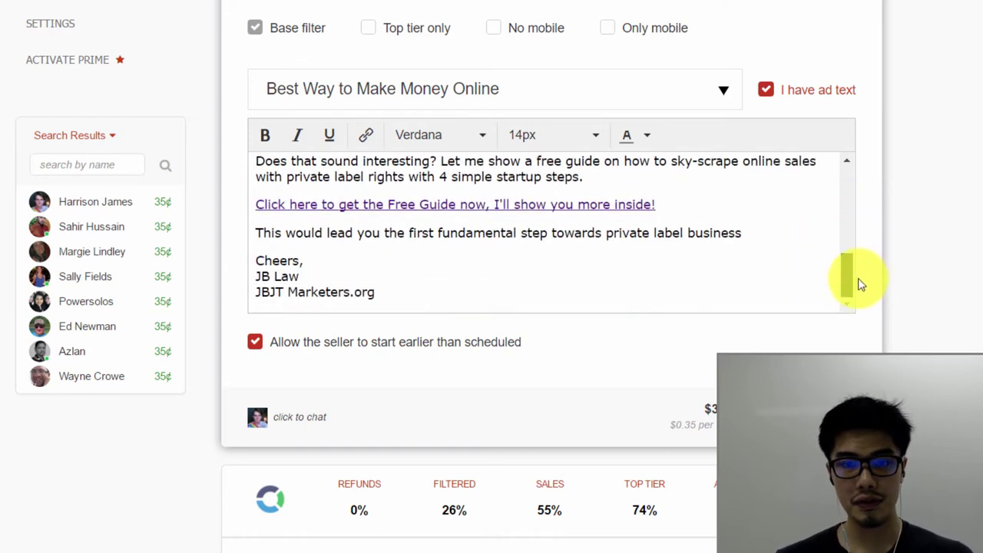
pyautogui.click(547, 260)
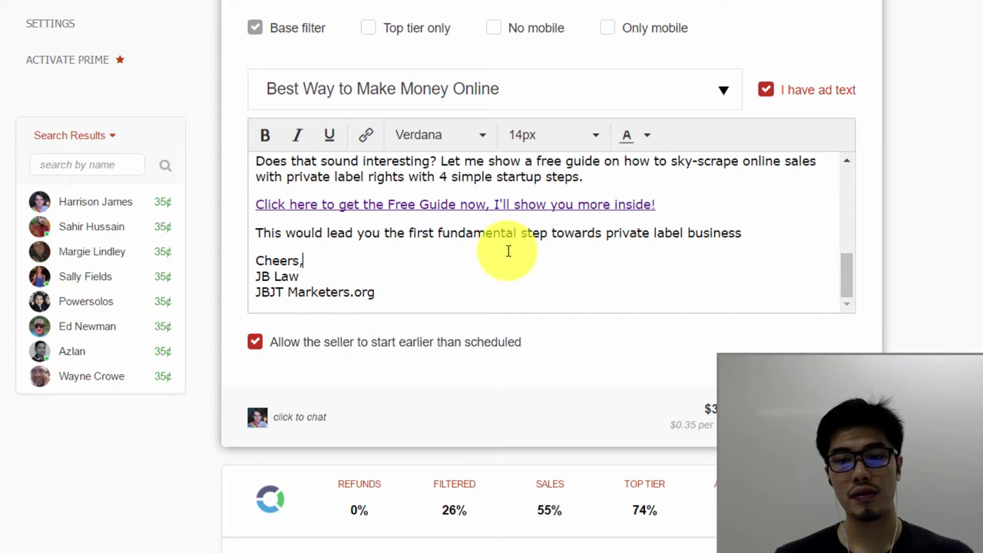
pyautogui.scroll(-5, 514, 257)
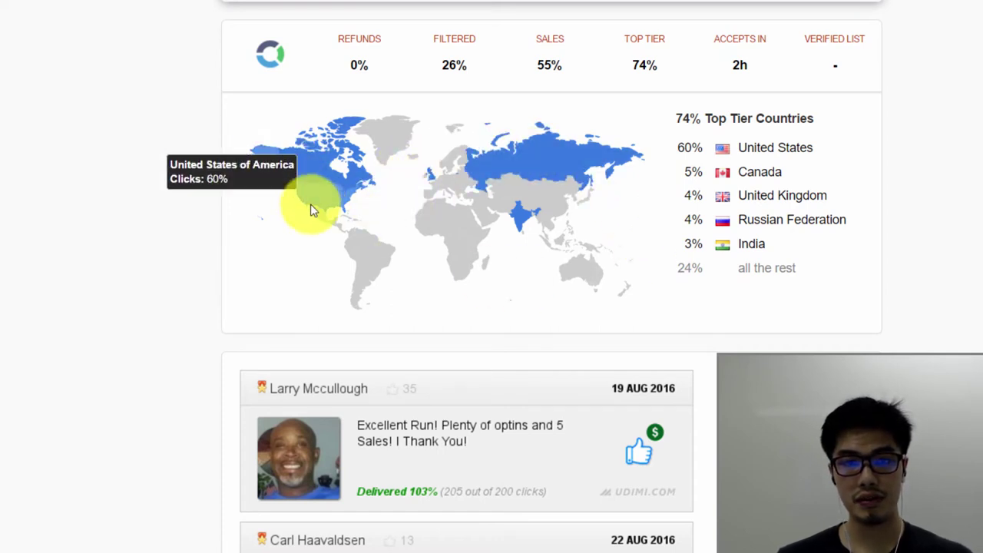
pyautogui.scroll(-5, 427, 330)
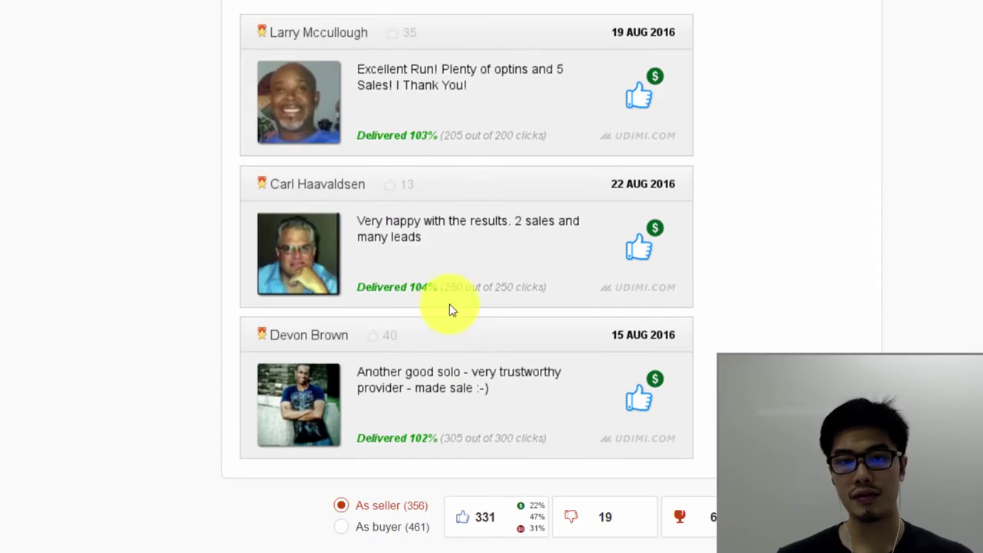
pyautogui.scroll(1, 649, 211)
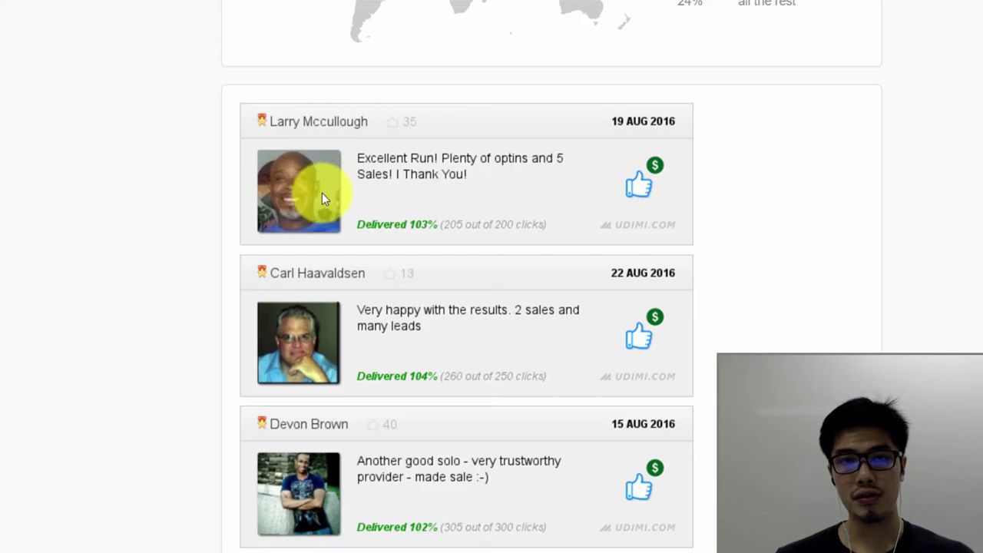
pyautogui.scroll(15, 390, 254)
pyautogui.scroll(3, 307, 108)
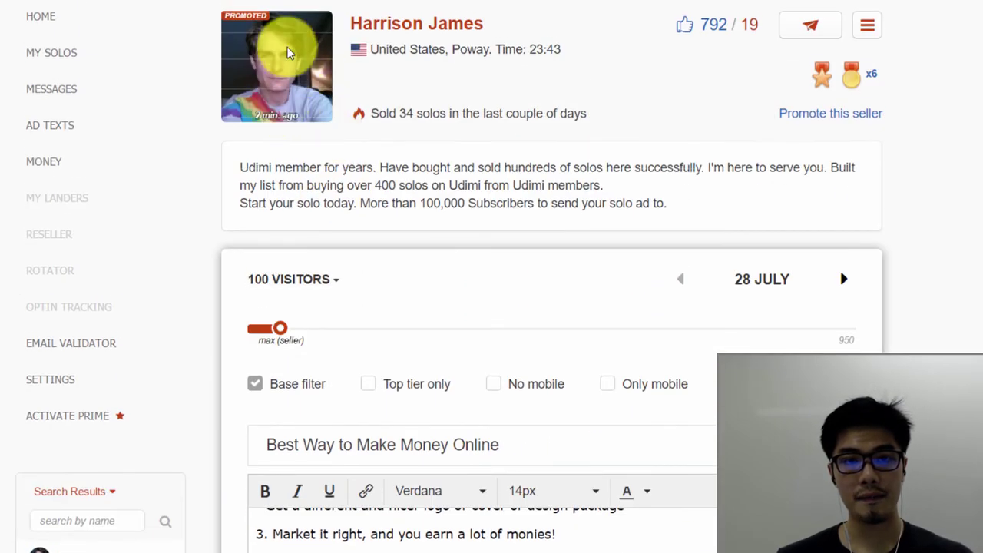
pyautogui.scroll(-6, 589, 110)
pyautogui.scroll(5, 830, 243)
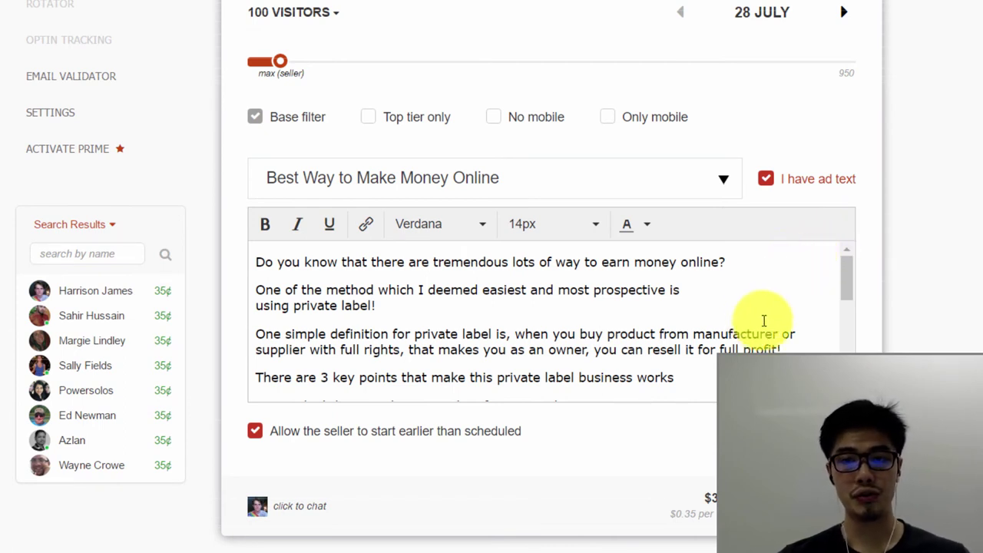
# Select the ad's Free Guide link and bring up its Insert link settings showing the URL
pyautogui.scroll(-1, 786, 325)
pyautogui.scroll(1, 787, 329)
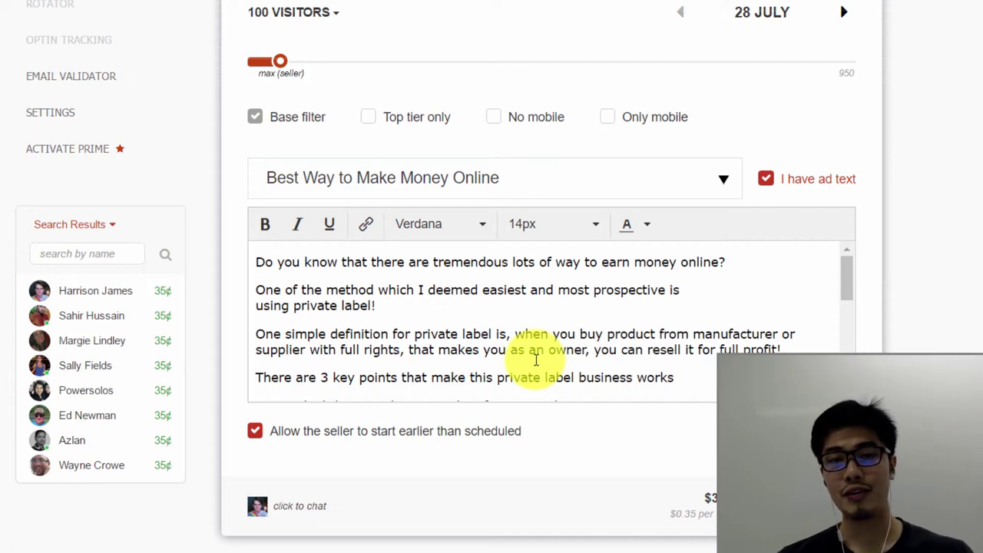
pyautogui.scroll(-10, 520, 376)
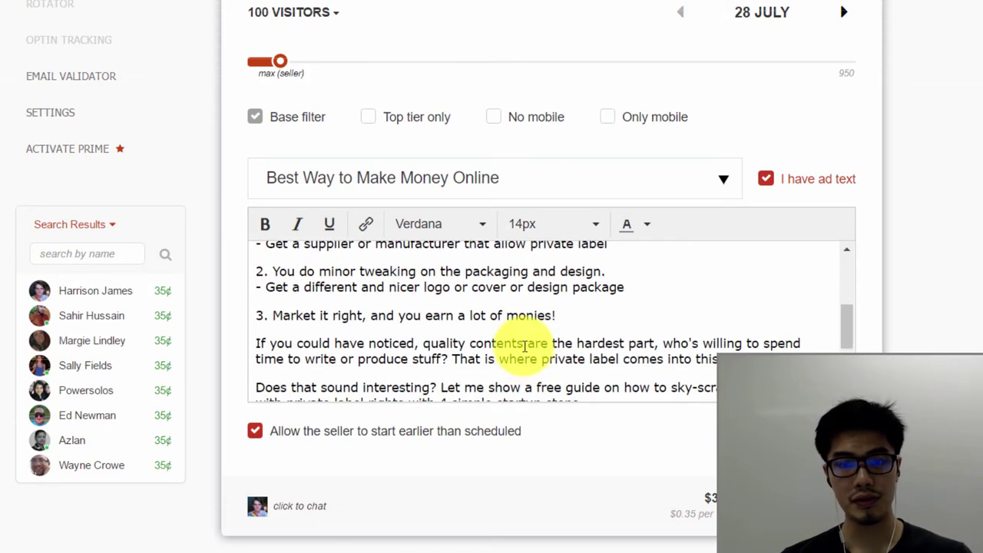
pyautogui.click(448, 294)
pyautogui.click(366, 224)
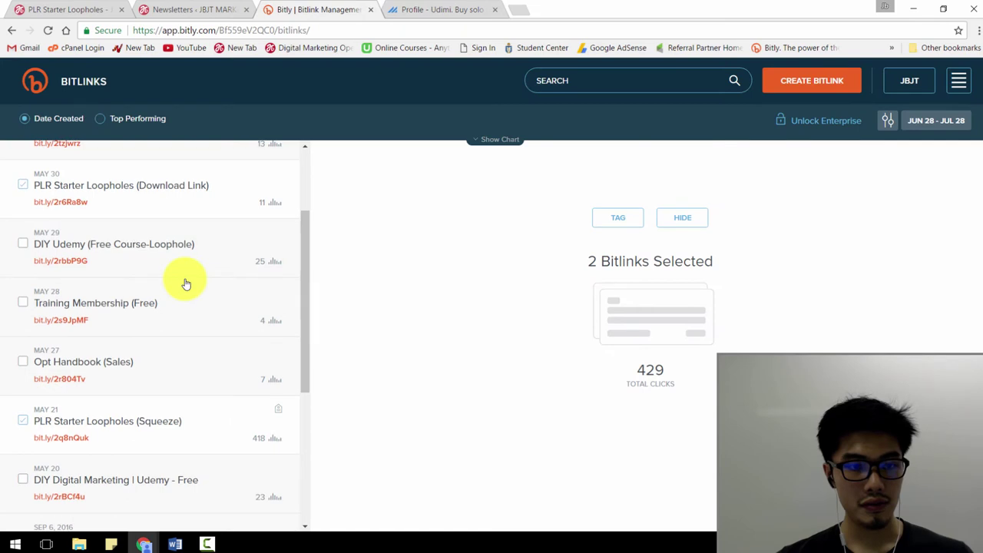
pyautogui.scroll(3, 186, 285)
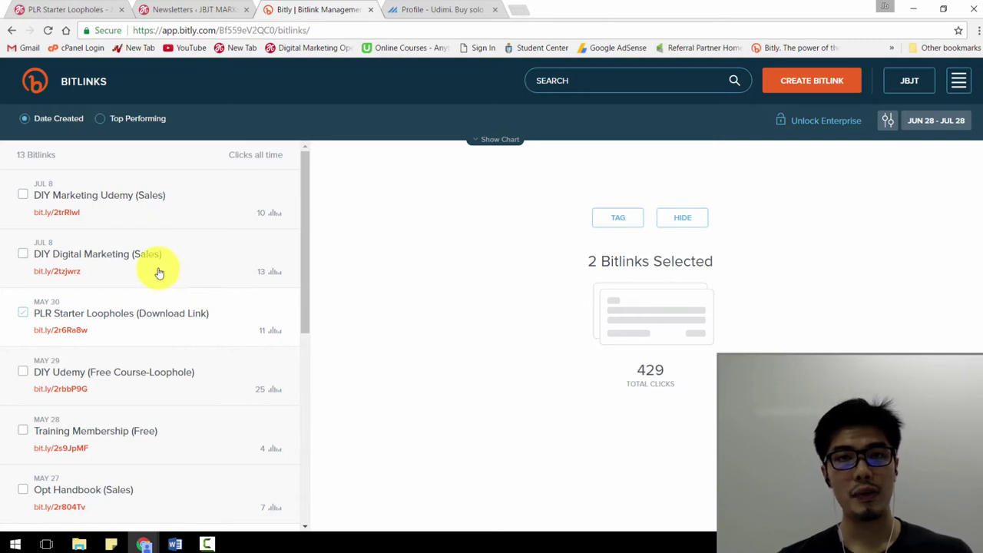
# Check the PLR Starter Loopholes (Squeeze) bitlink's 418 clicks, referrers and locations, then return to Udimi
pyautogui.scroll(-3, 158, 270)
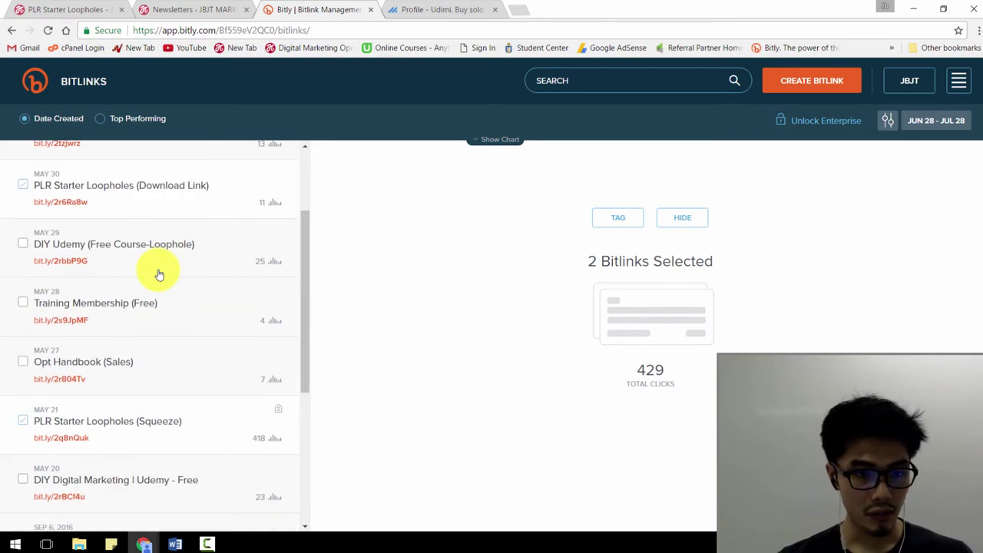
pyautogui.click(115, 357)
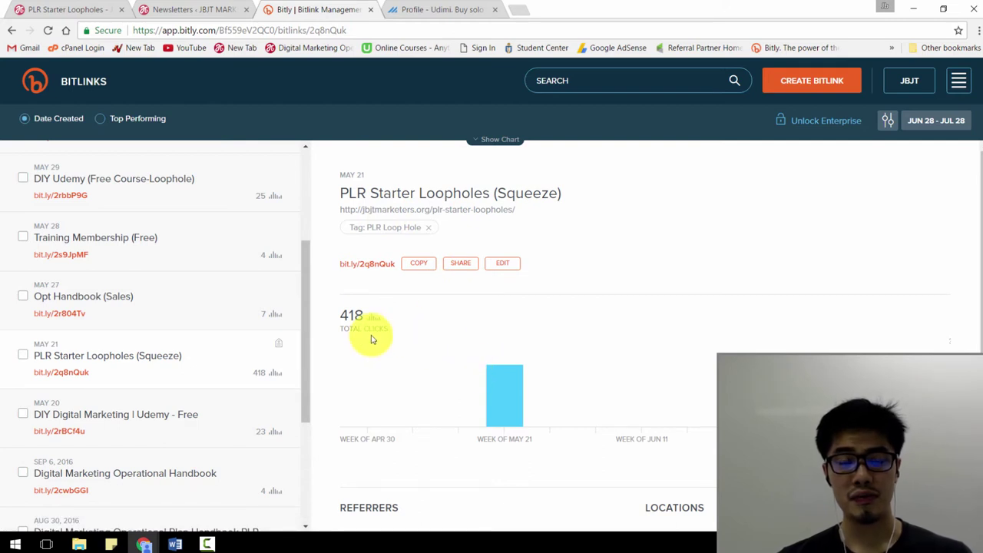
pyautogui.scroll(-3, 893, 297)
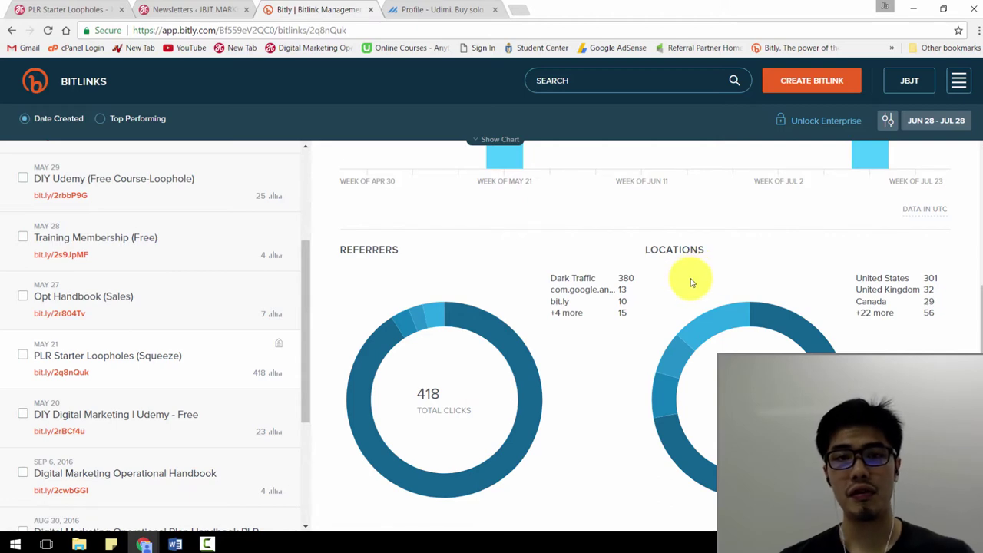
pyautogui.click(452, 13)
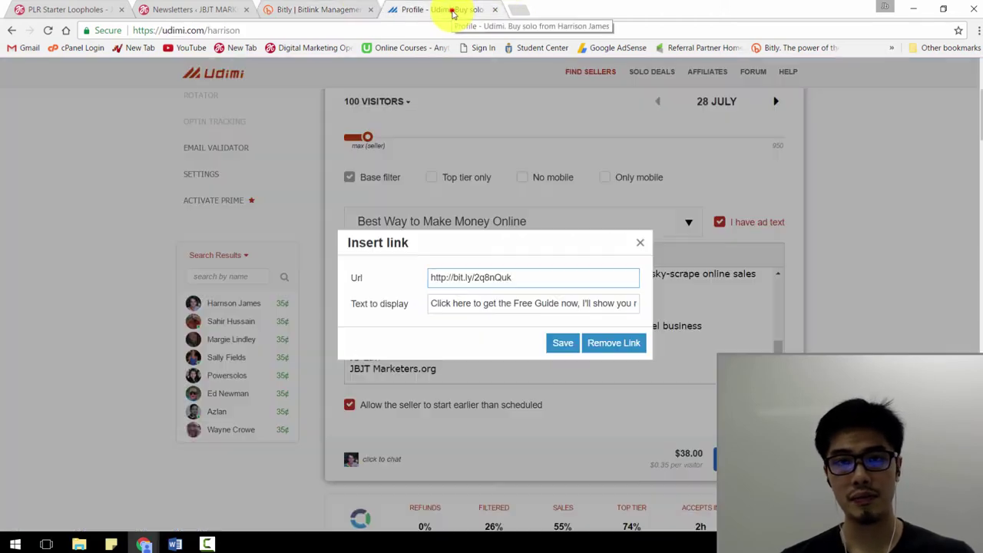
# Close the Insert link dialog, leaving bit.ly/2q8nQuk on the Free Guide link, and review the ad
pyautogui.click(641, 250)
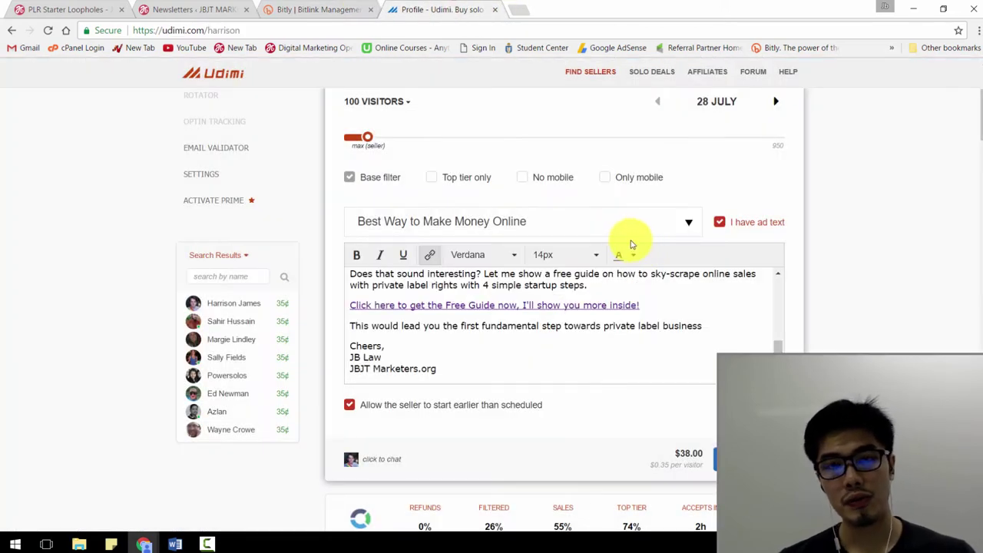
pyautogui.scroll(-3, 630, 242)
pyautogui.scroll(4, 630, 246)
pyautogui.scroll(1, 631, 242)
pyautogui.scroll(-4, 629, 241)
pyautogui.scroll(2, 630, 242)
pyautogui.scroll(1, 610, 254)
pyautogui.scroll(-2, 591, 264)
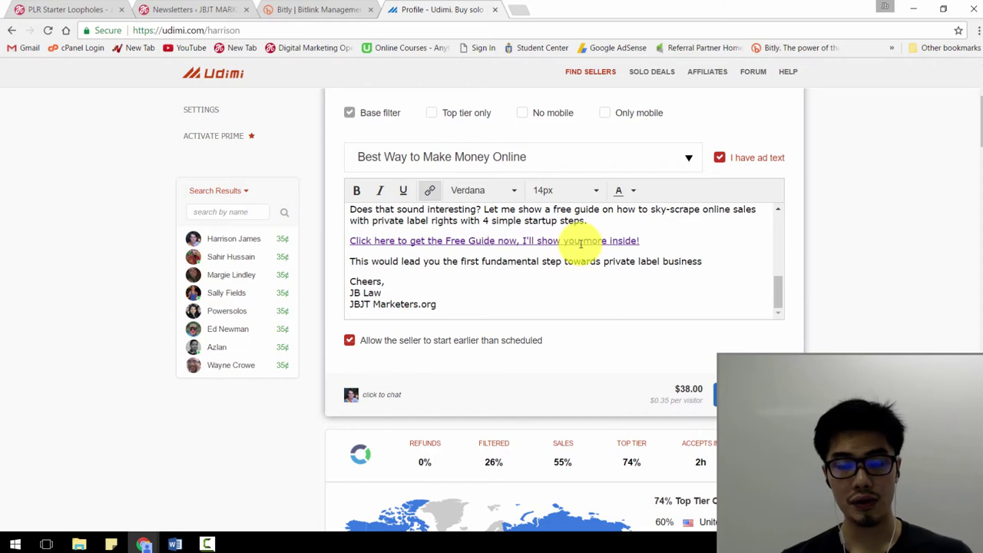
pyautogui.scroll(6, 592, 268)
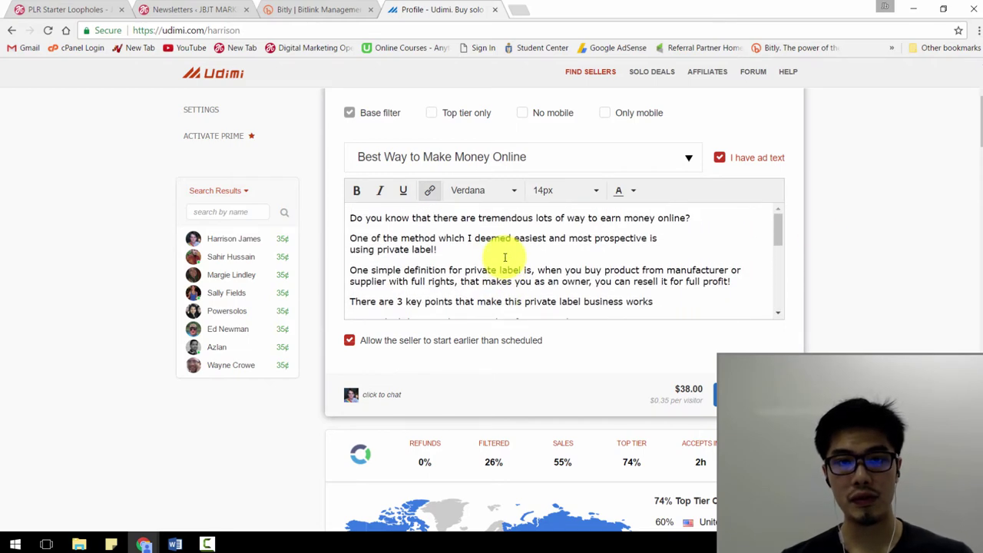
pyautogui.scroll(3, 505, 257)
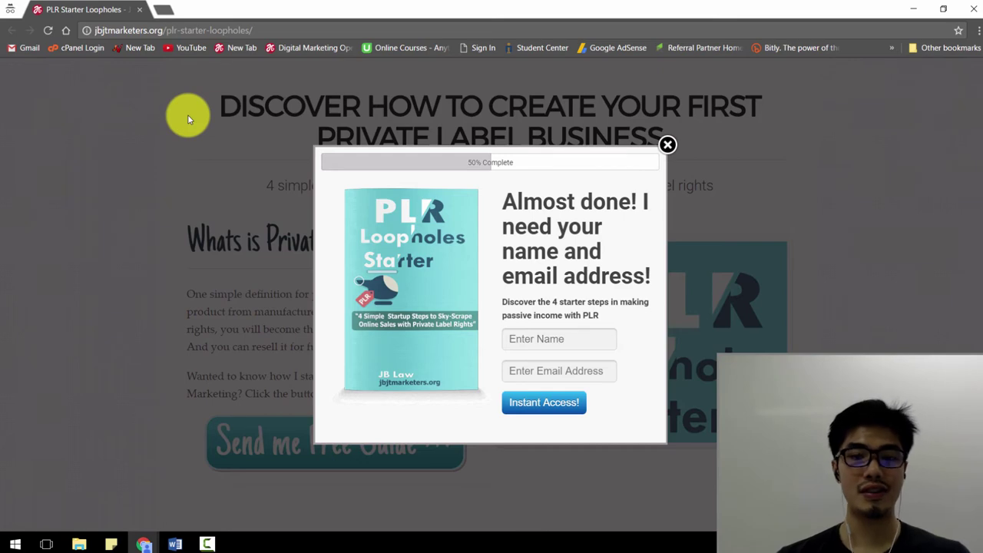
# Dismiss the landing page popup and look over the PLR Starter Loopholes page
pyautogui.click(591, 81)
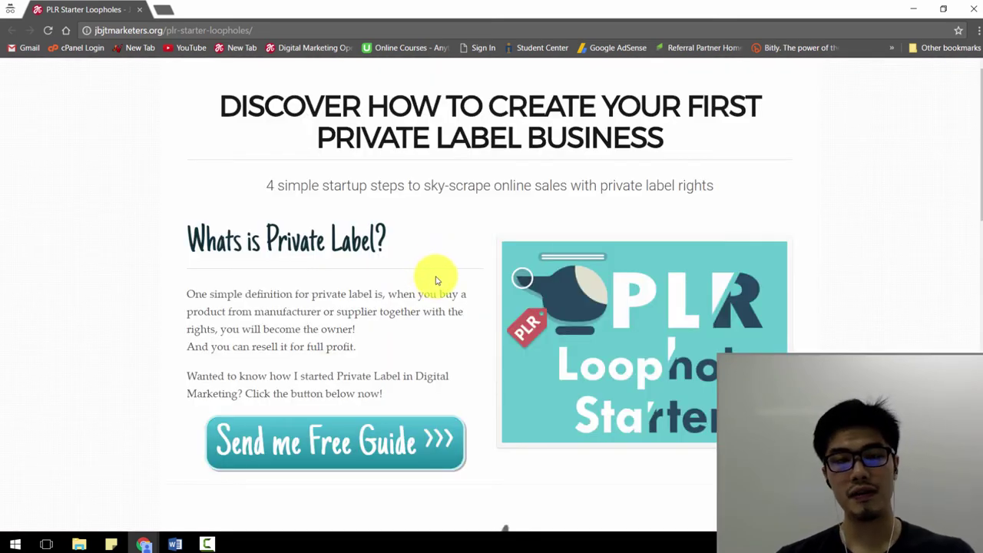
pyautogui.scroll(-10, 440, 281)
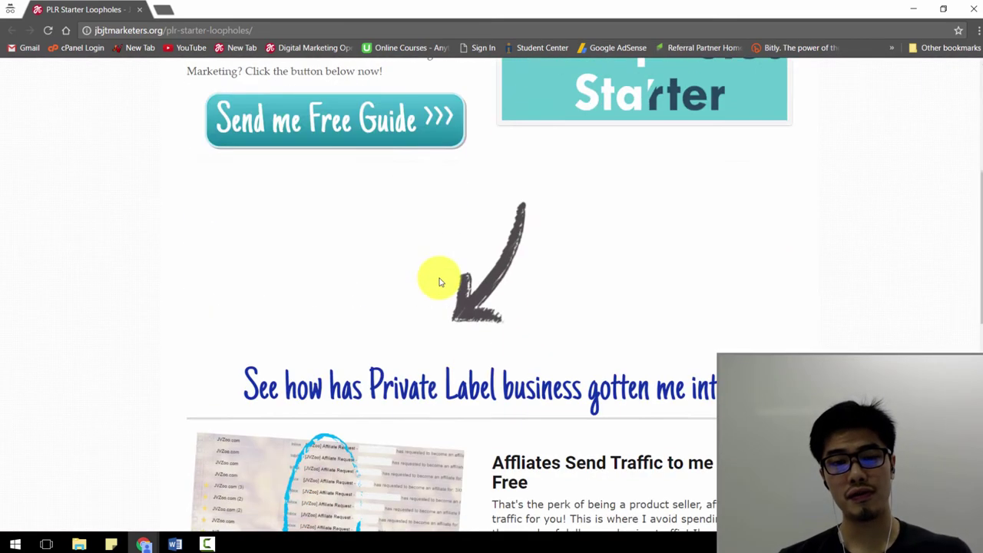
pyautogui.scroll(-4, 439, 281)
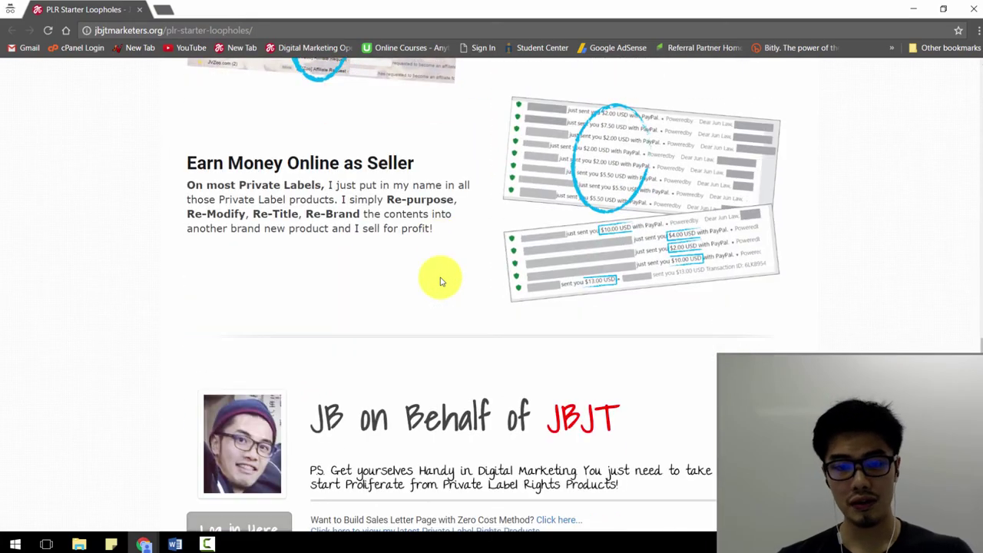
pyautogui.scroll(5, 433, 279)
pyautogui.scroll(-5, 338, 399)
pyautogui.scroll(12, 391, 338)
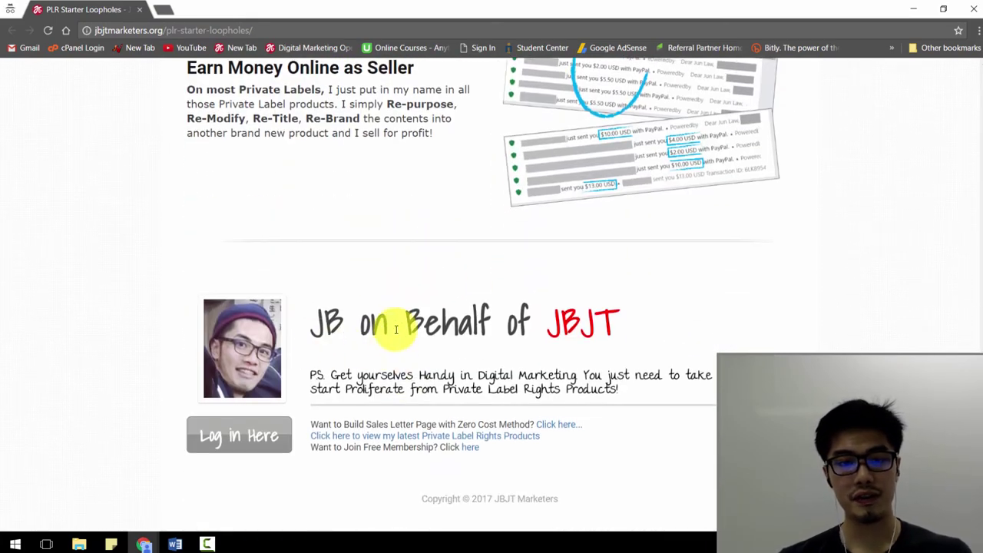
pyautogui.scroll(3, 393, 360)
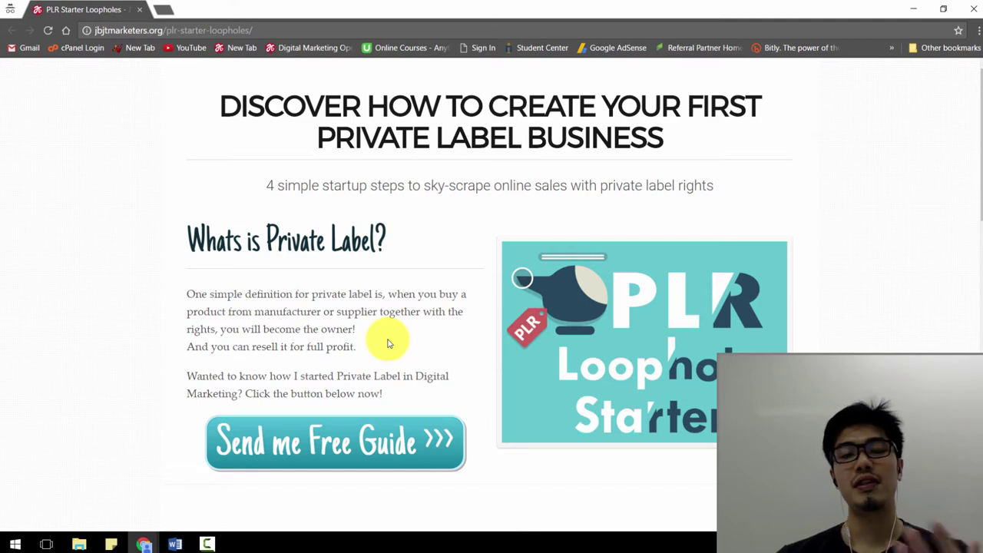
# Fill the Send me Free Guide form with a name and autofilled email, and submit Instant Access
pyautogui.click(365, 446)
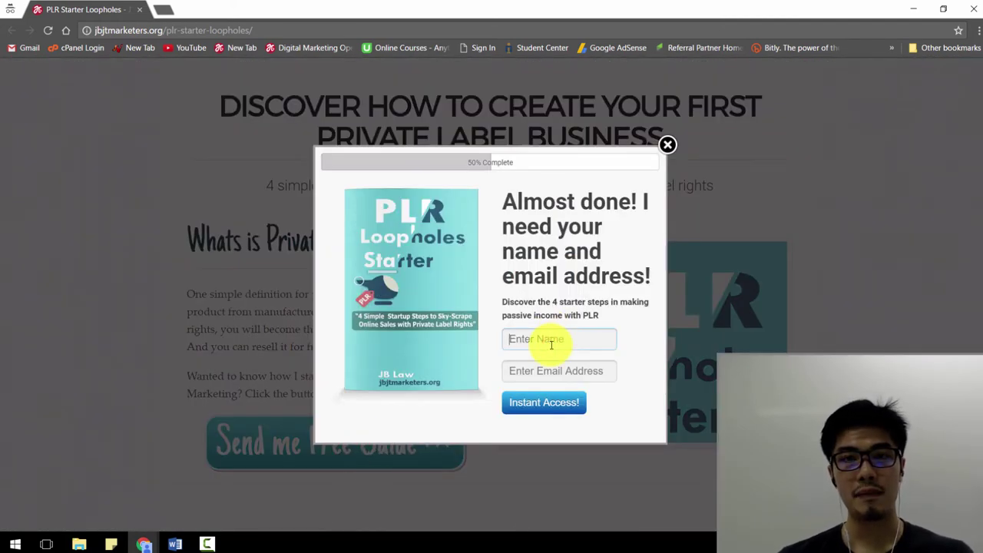
pyautogui.click(606, 363)
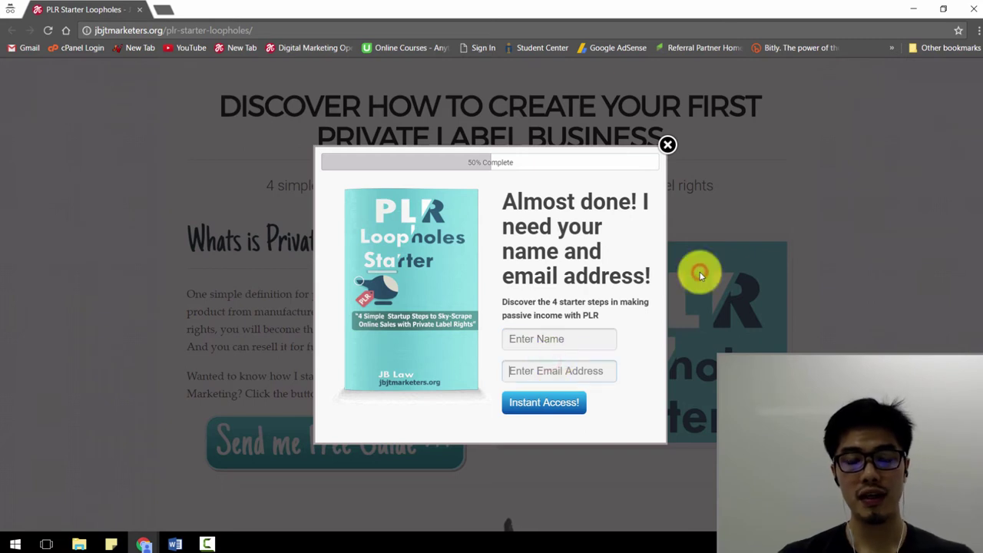
pyautogui.click(552, 338)
pyautogui.write('jb')
pyautogui.press('Tab')
pyautogui.press('Down')
pyautogui.press('Return')
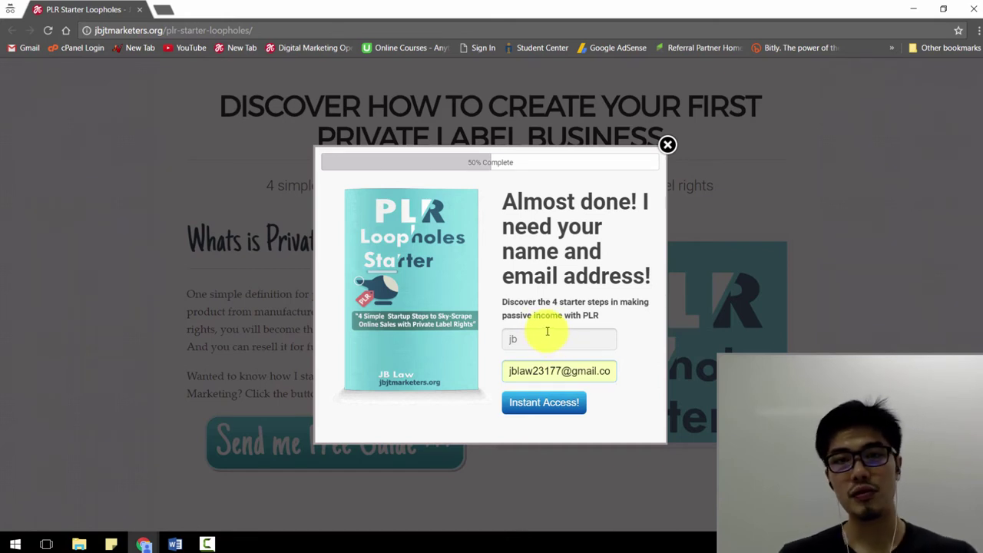
pyautogui.click(548, 411)
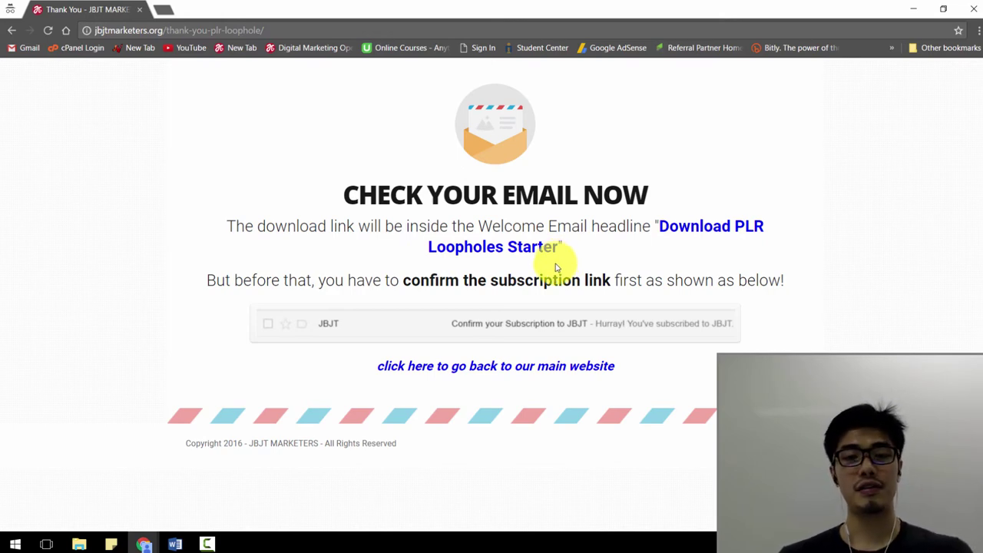
# In Gmail, open the 'Confirm your Subscription to JBJT' email and follow its confirmation link
pyautogui.moveTo(143, 542)
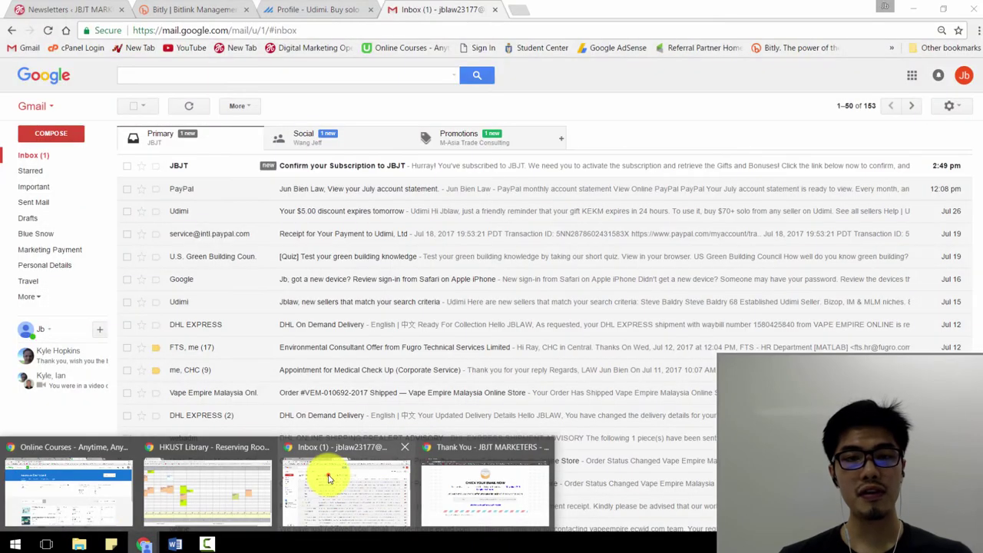
pyautogui.click(325, 481)
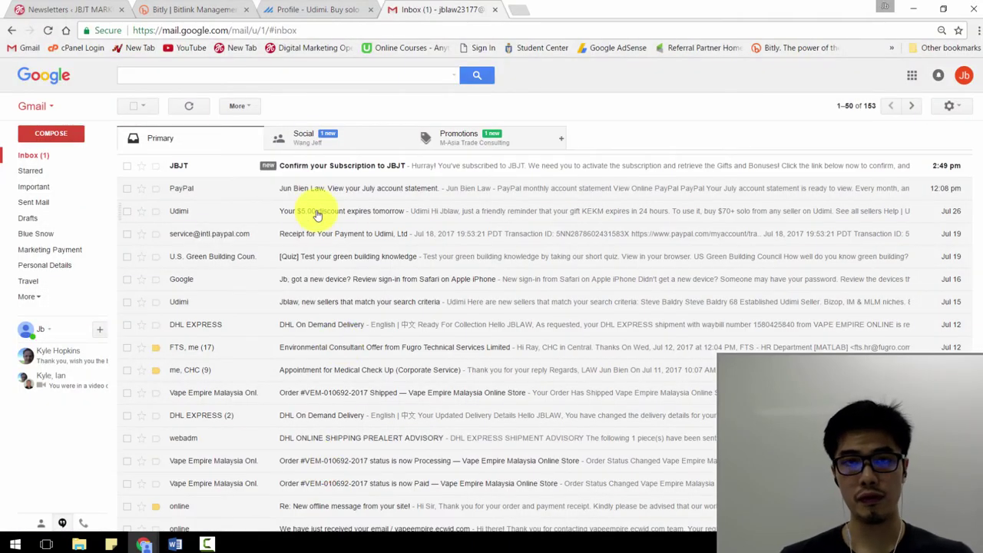
pyautogui.moveTo(184, 170)
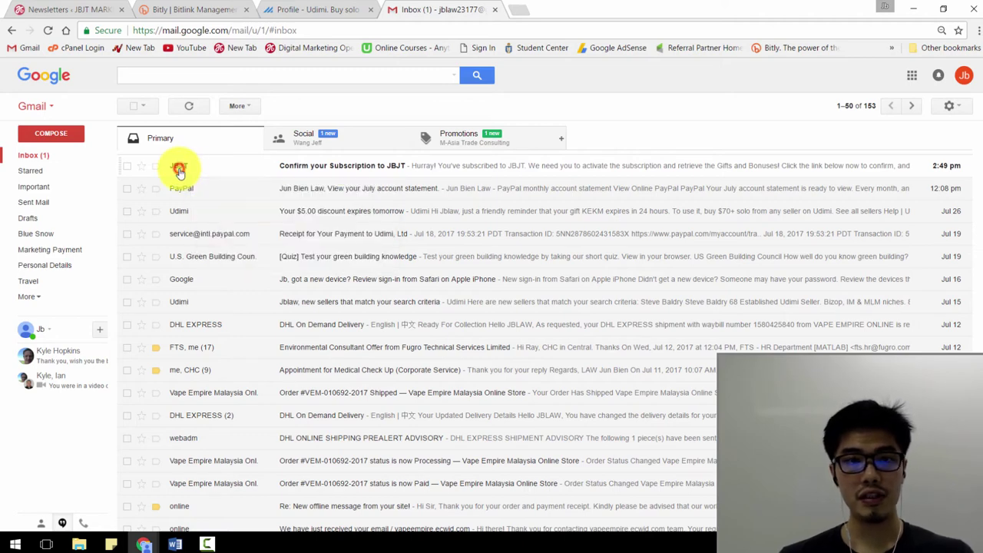
pyautogui.click(182, 165)
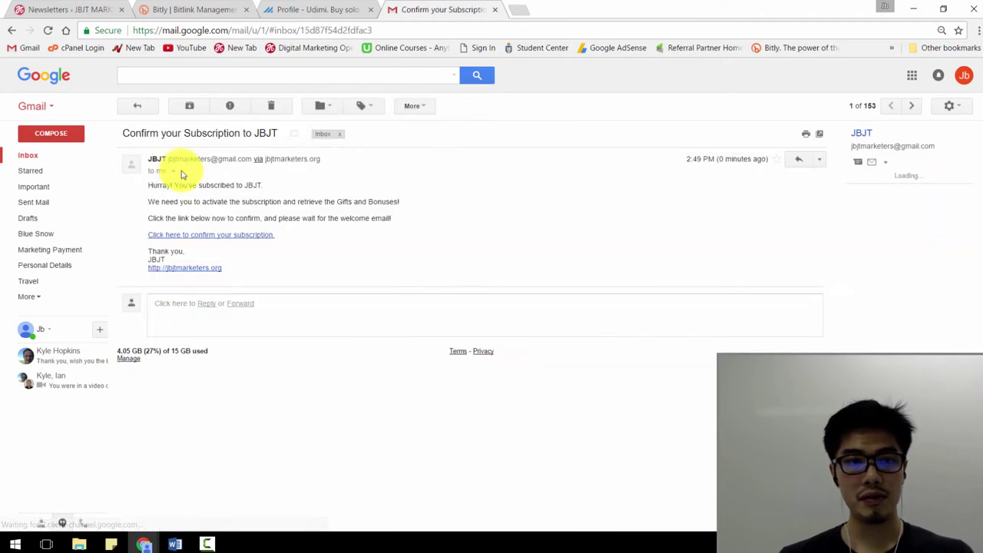
pyautogui.click(221, 237)
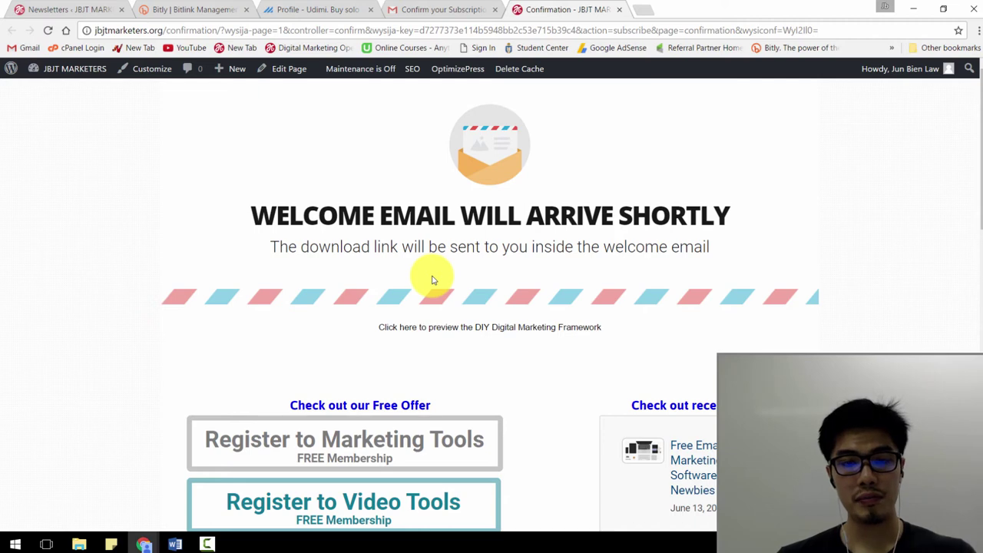
# Scroll the confirmation page and open the DIY Digital Marketing Framework preview enrollment popup
pyautogui.scroll(-4, 432, 280)
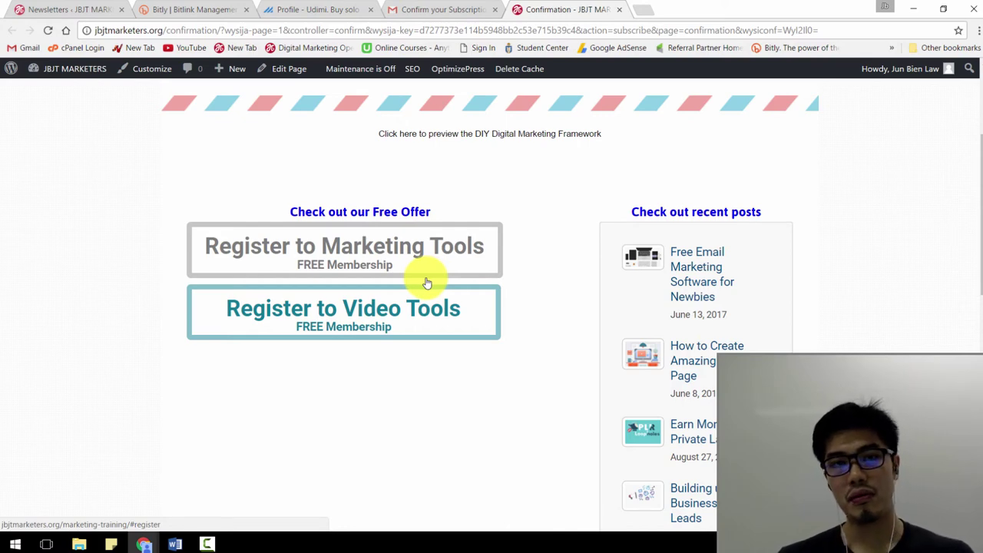
pyautogui.scroll(4, 472, 387)
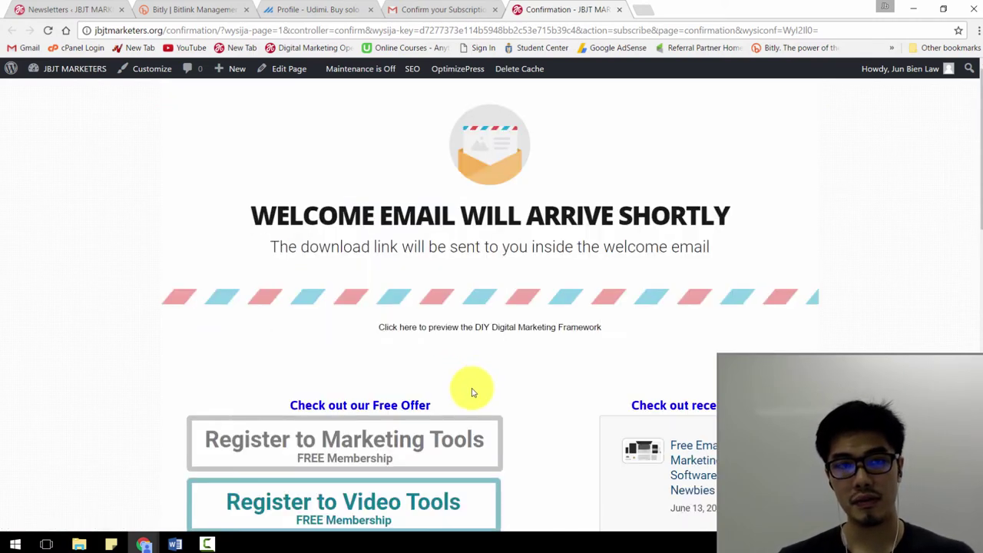
pyautogui.scroll(-10, 472, 392)
pyautogui.scroll(10, 469, 389)
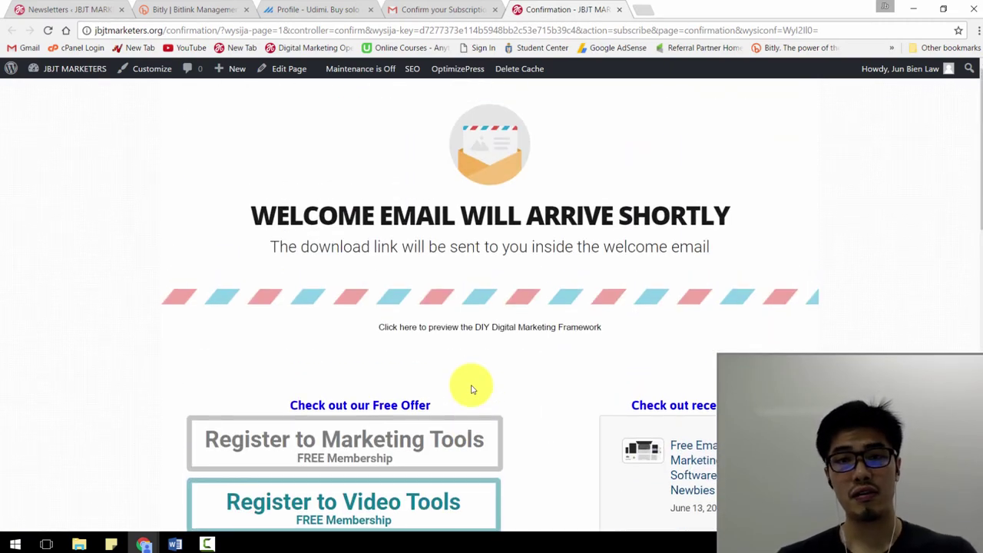
pyautogui.scroll(-3, 472, 390)
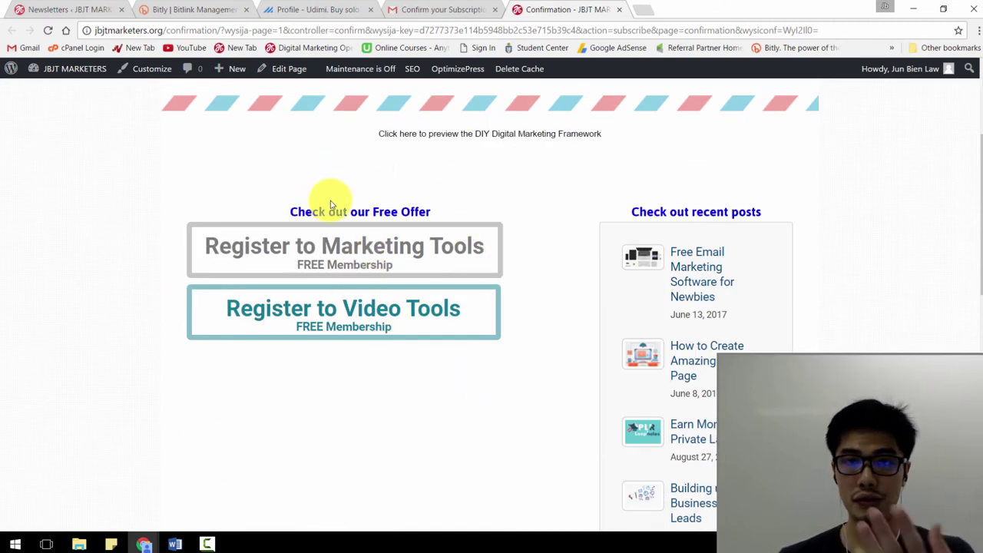
pyautogui.scroll(-5, 643, 235)
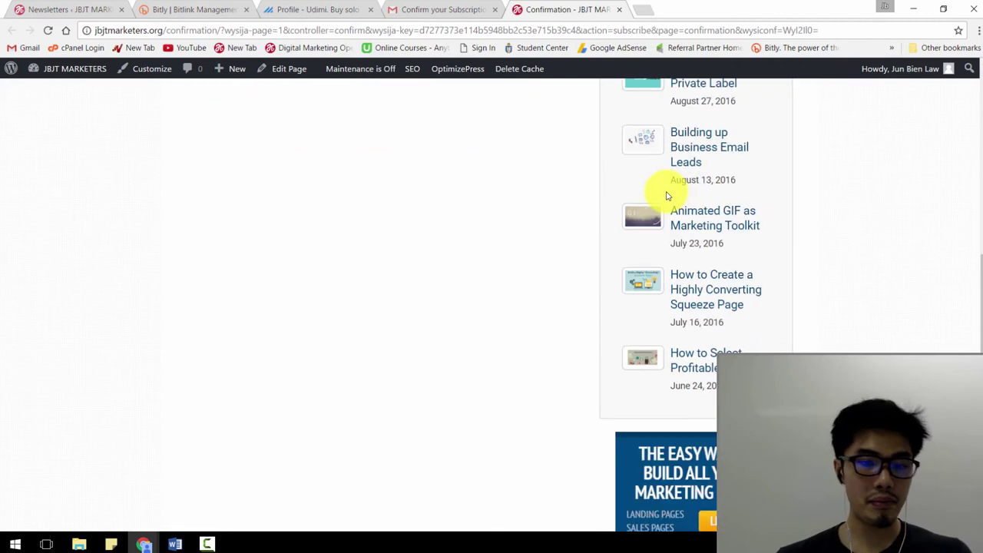
pyautogui.scroll(-5, 667, 195)
pyautogui.scroll(10, 553, 385)
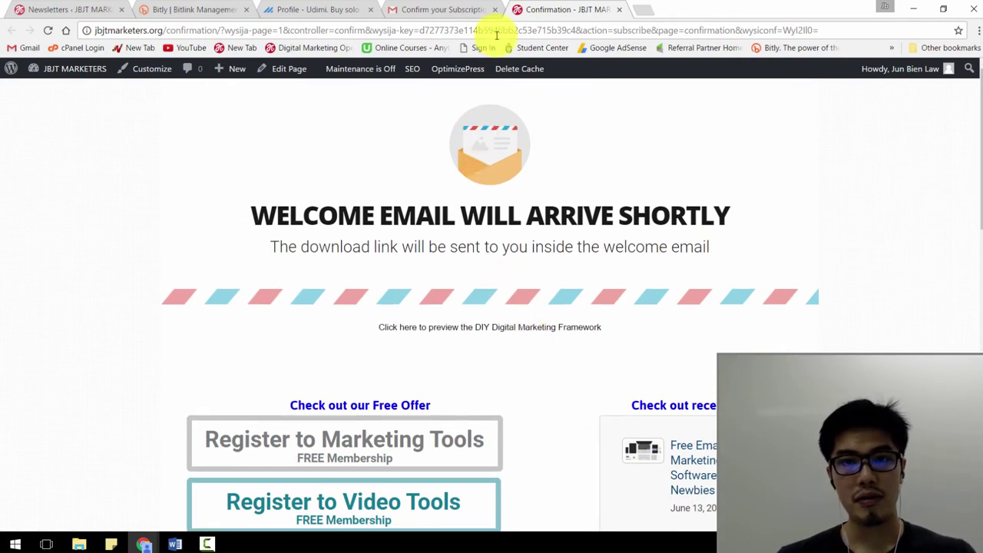
pyautogui.click(499, 330)
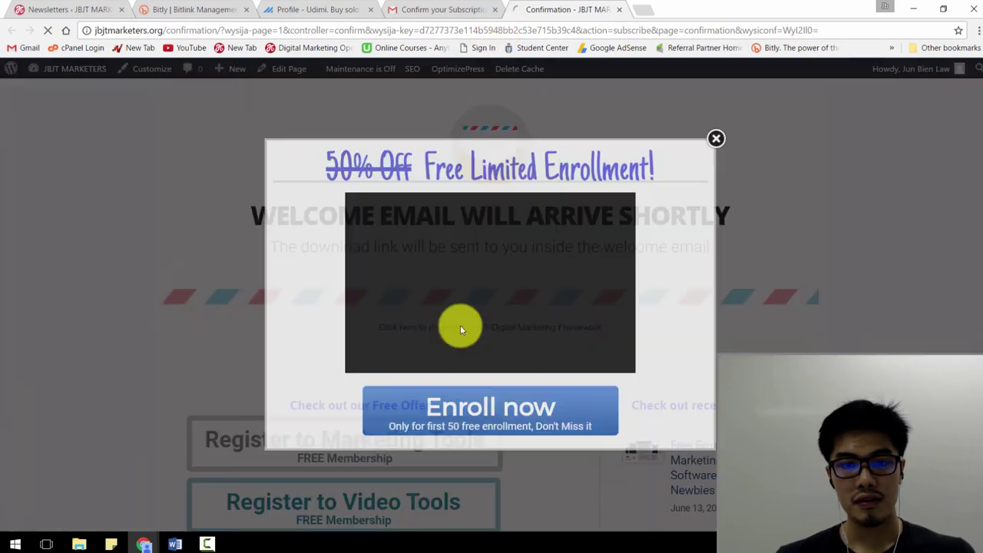
# Play the preview video, test the Enroll now link, close the popup and return to Gmail
pyautogui.click(500, 292)
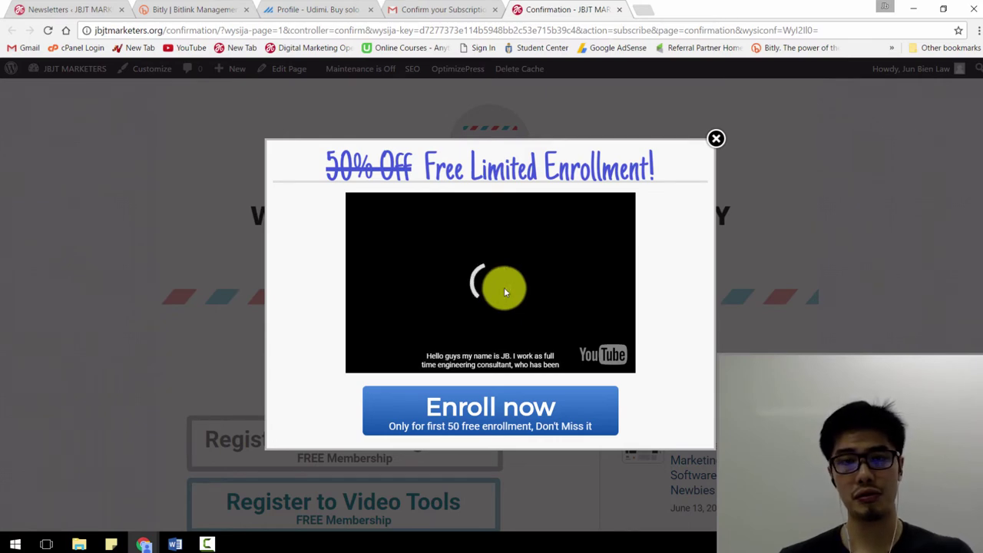
pyautogui.click(522, 405)
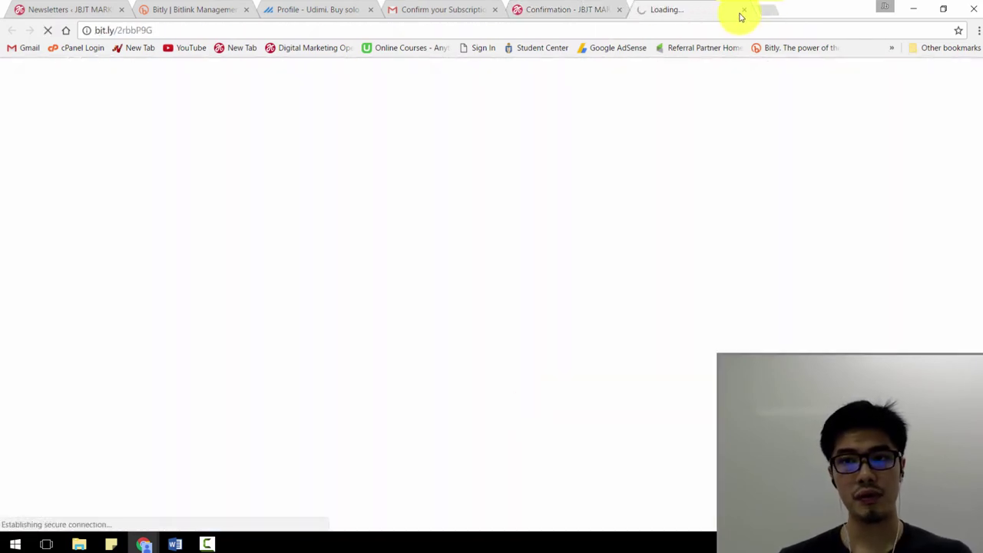
pyautogui.click(742, 11)
pyautogui.click(715, 140)
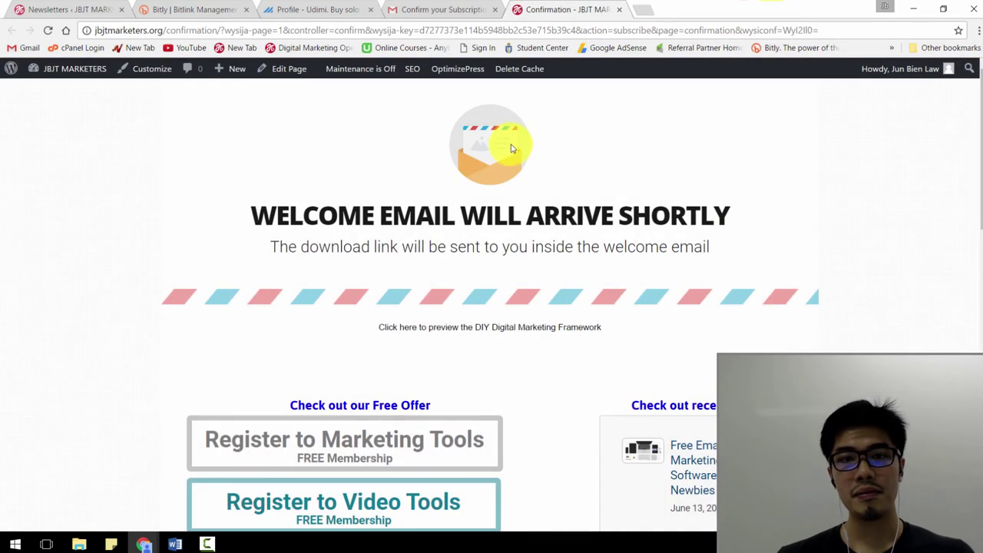
pyautogui.click(436, 11)
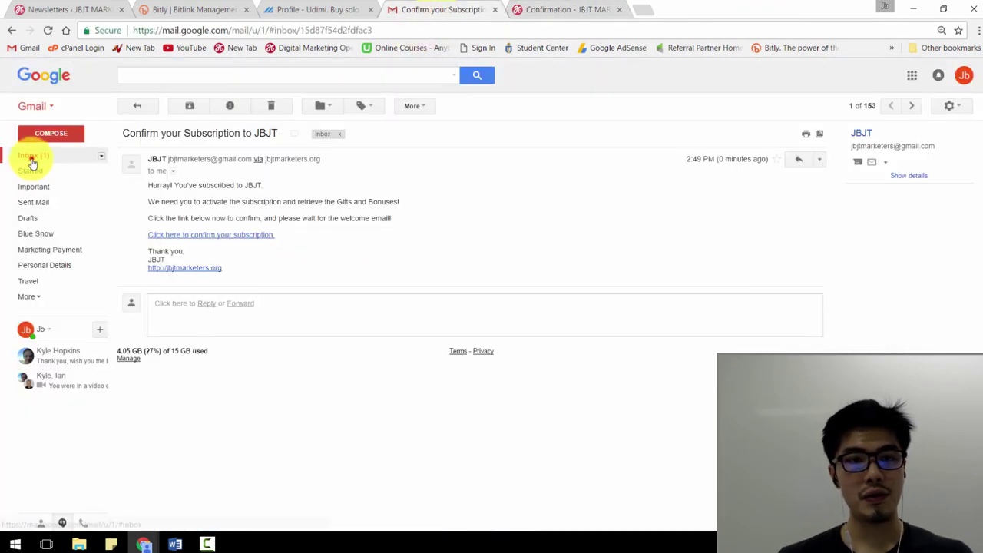
# From the Gmail inbox, open the 'Download PLR Loopholes Starter' email and download PLR_Starter (2).rar
pyautogui.click(30, 157)
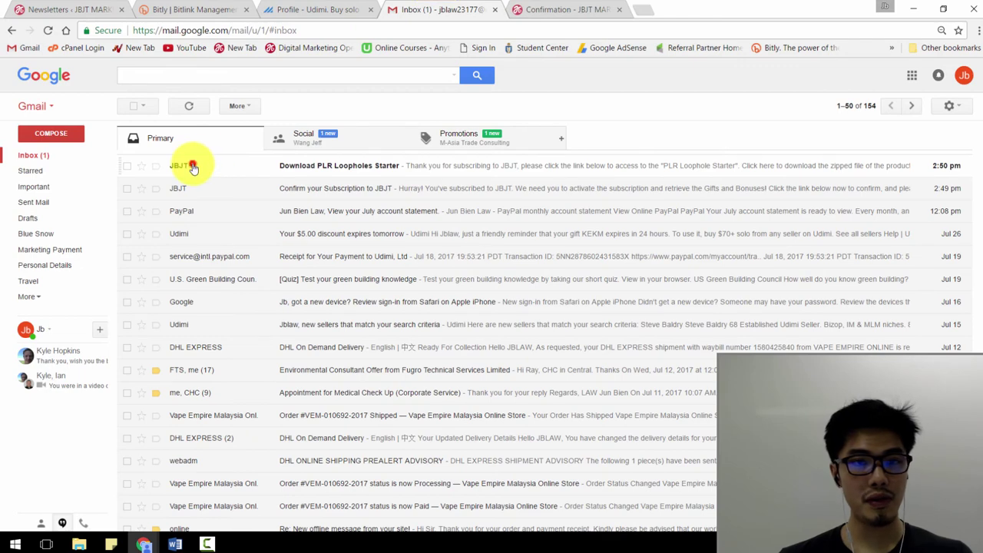
pyautogui.click(193, 165)
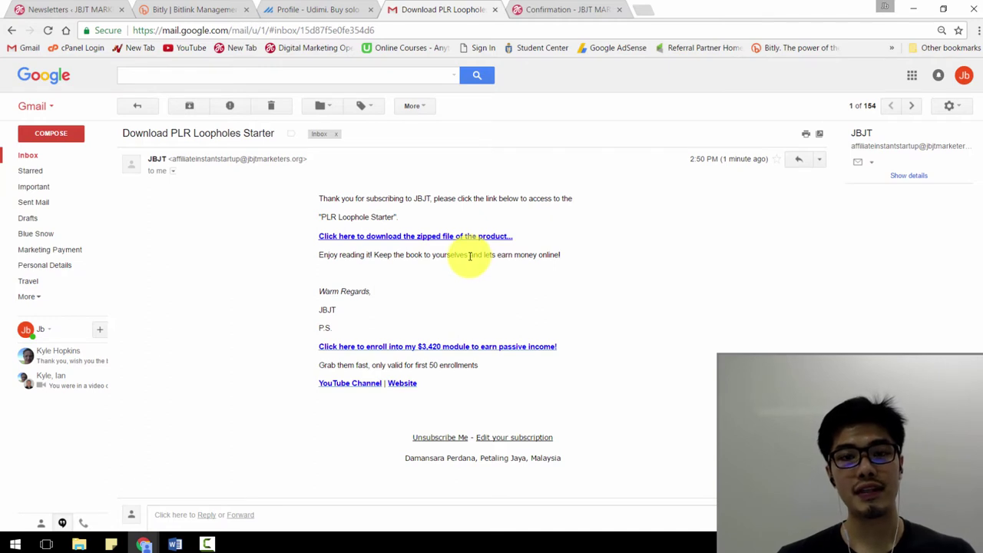
pyautogui.click(391, 237)
pyautogui.click(196, 9)
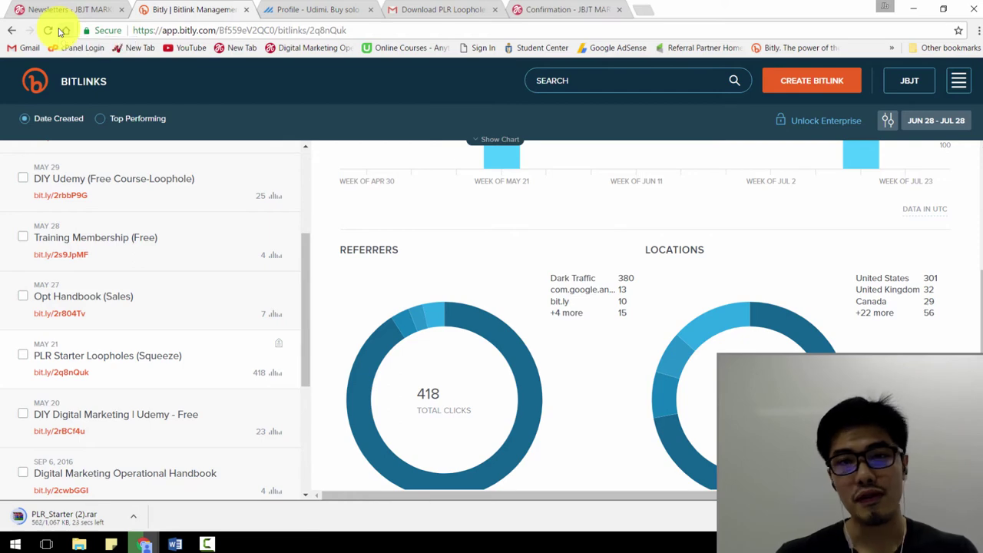
# Bring up the downloaded PLR_Starter.pdf in Adobe Reader, fitted to show the whole page
pyautogui.hotkey('ctrl', '4')
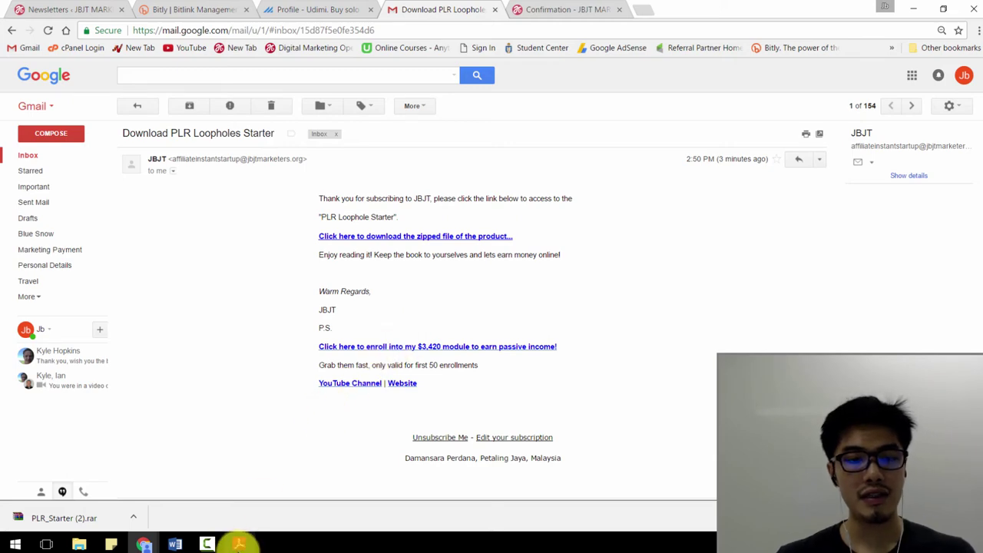
pyautogui.click(239, 544)
pyautogui.click(361, 37)
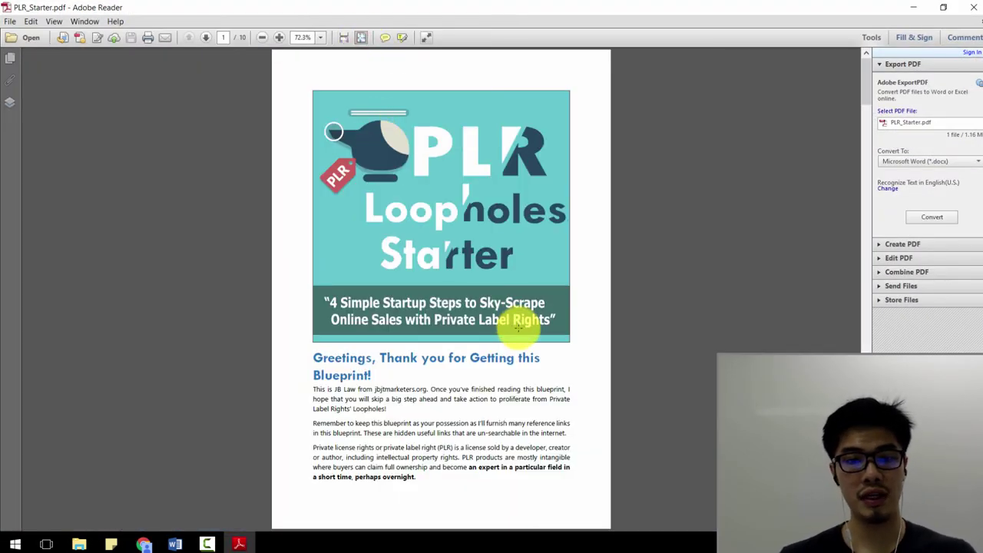
# Read PLR_Starter.pdf through to page 10, then close Adobe Reader with Ctrl+Q
pyautogui.scroll(-1, 514, 322)
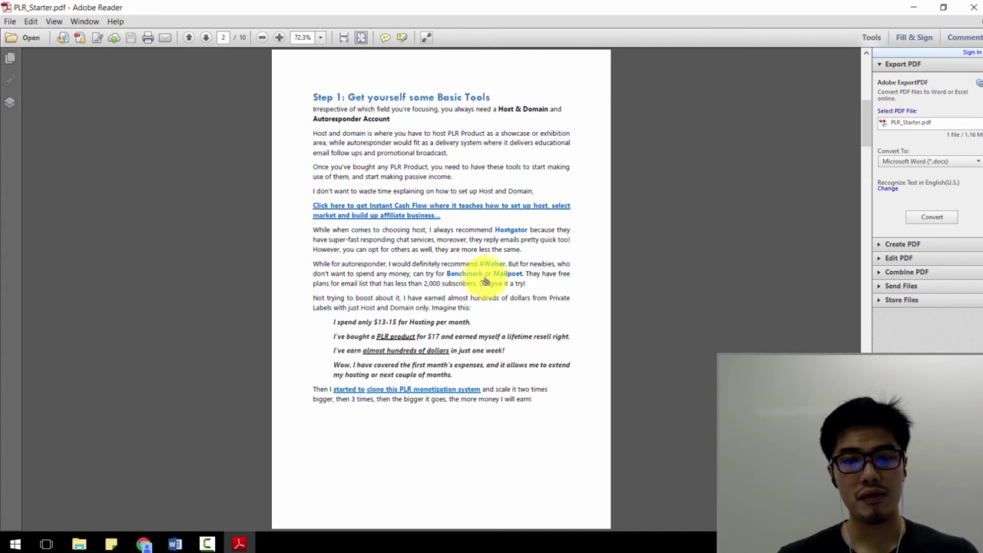
pyautogui.scroll(3, 513, 237)
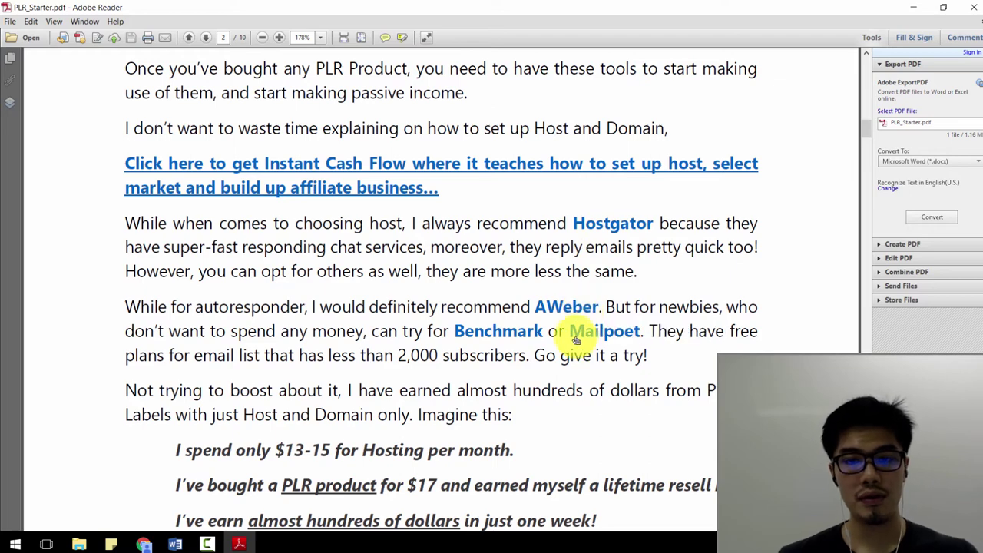
pyautogui.scroll(-4, 527, 358)
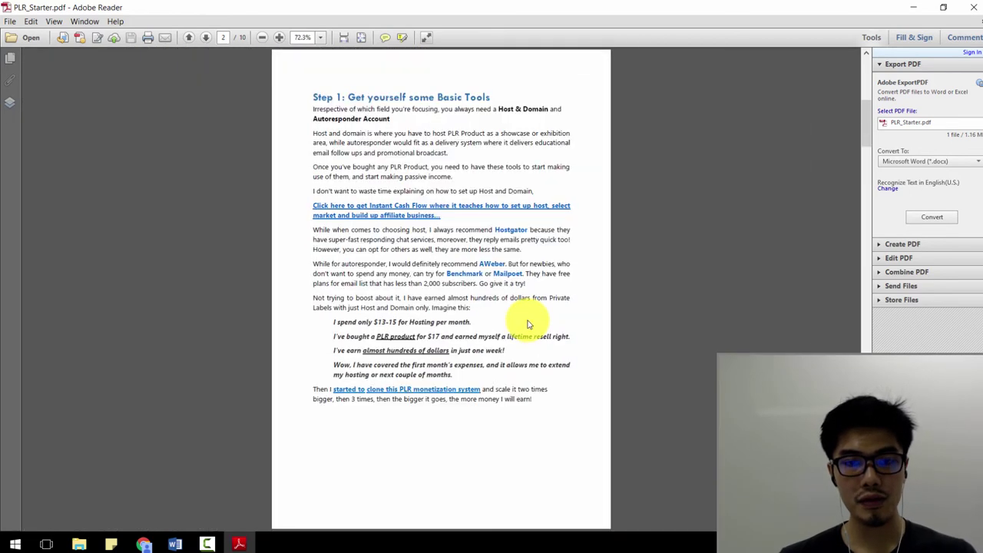
pyautogui.scroll(-20, 527, 324)
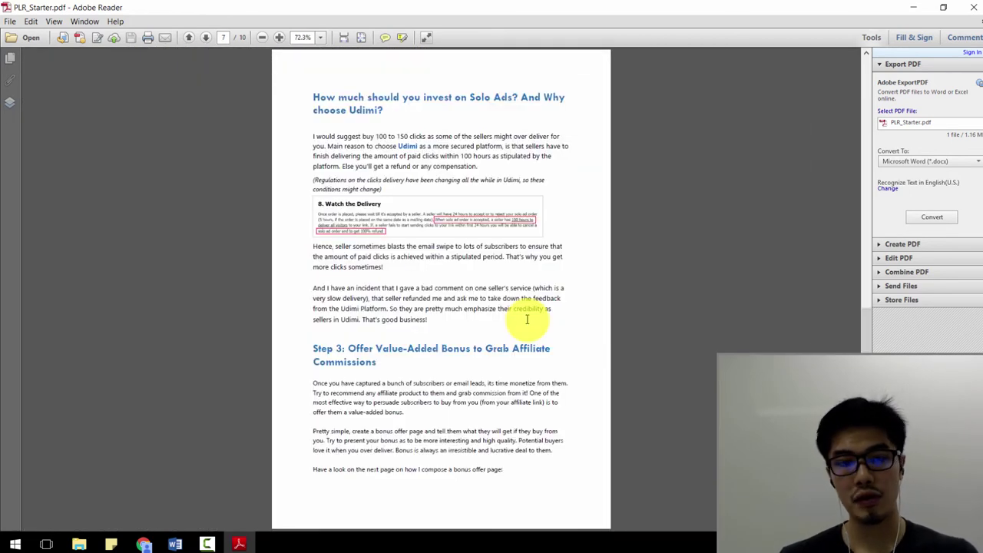
pyautogui.scroll(-15, 527, 319)
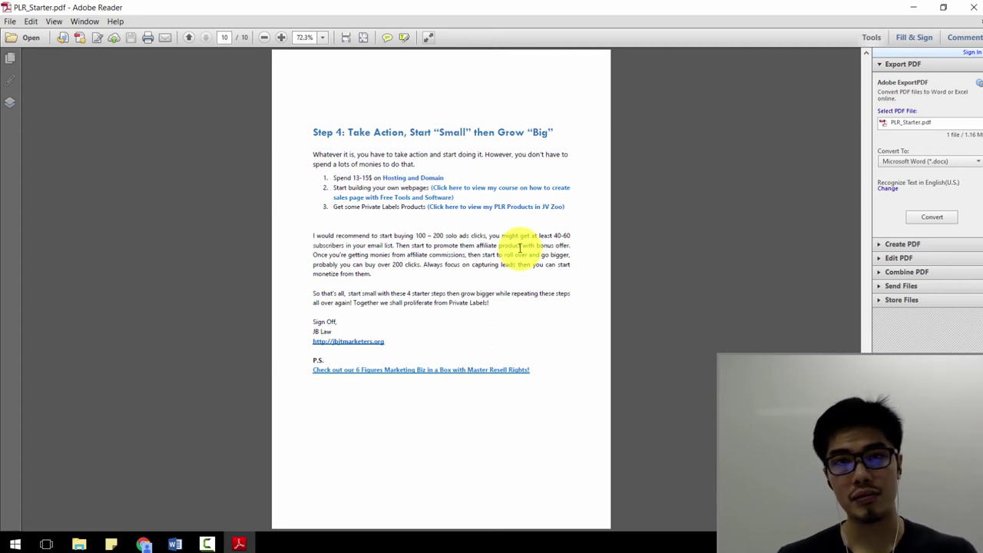
pyautogui.hotkey('ctrl', 'q')
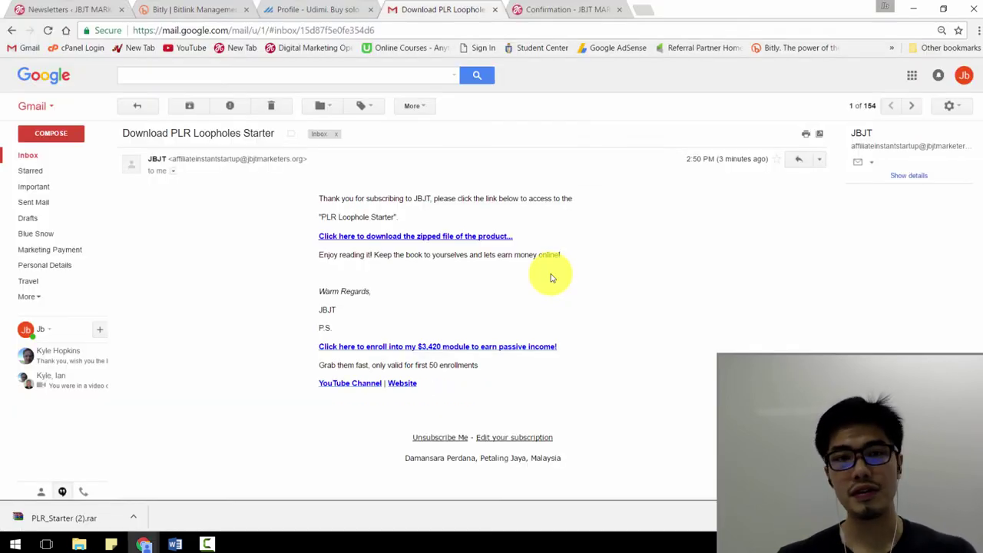
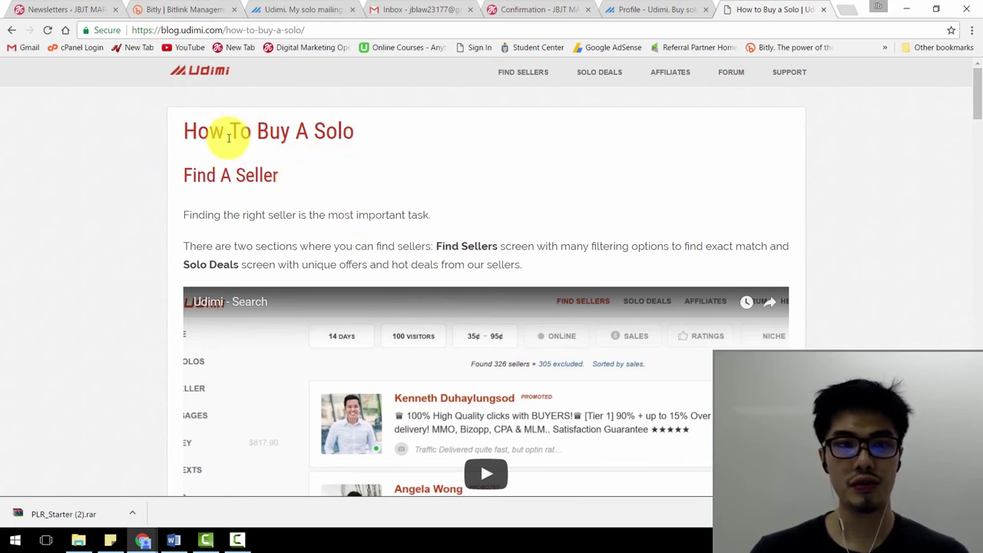
pyautogui.scroll(-3, 487, 303)
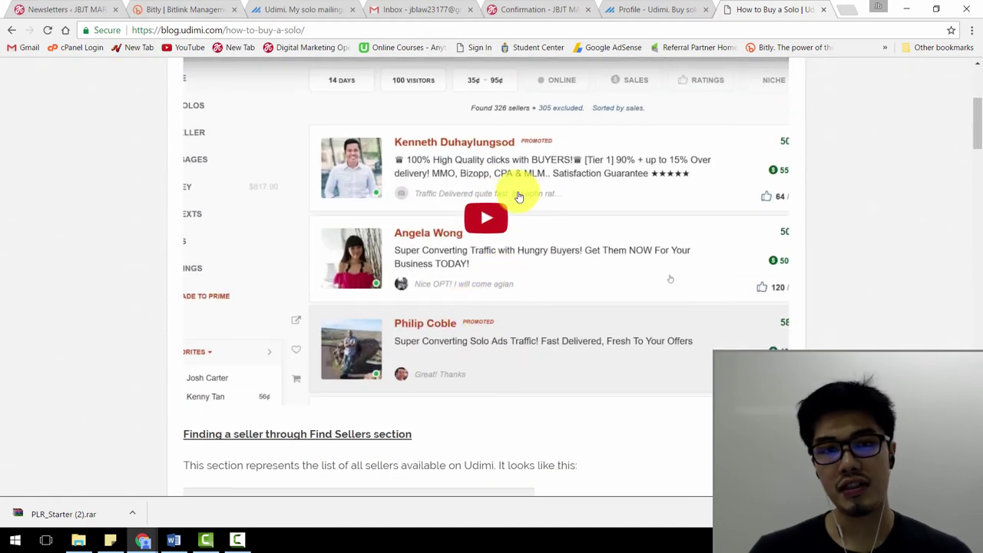
pyautogui.scroll(-6, 520, 200)
pyautogui.scroll(-9, 520, 200)
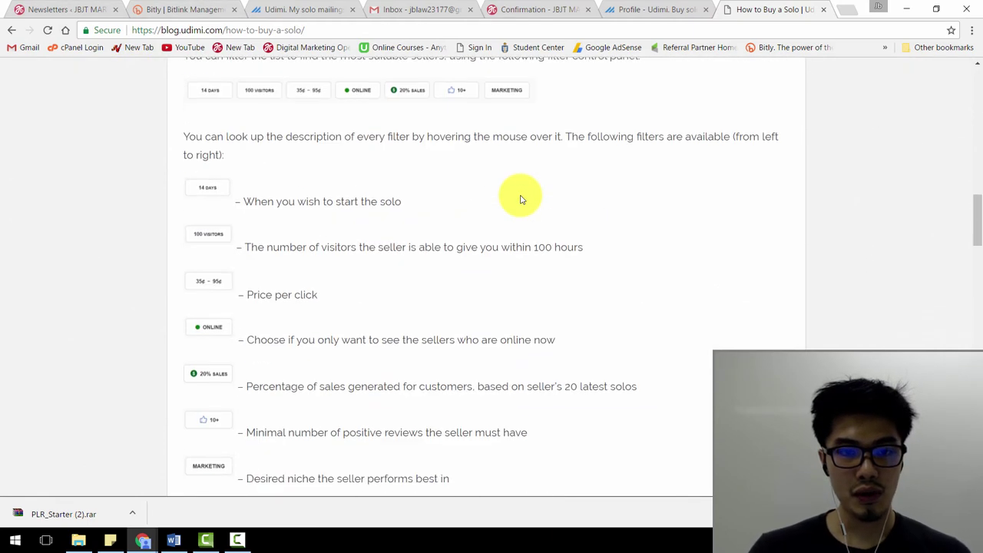
pyautogui.scroll(-2, 520, 200)
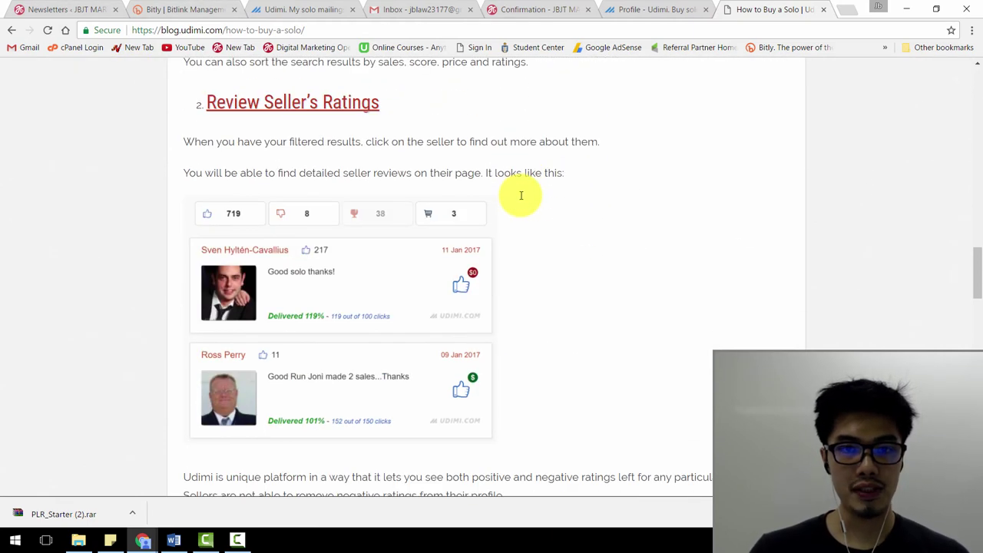
pyautogui.scroll(-10, 520, 199)
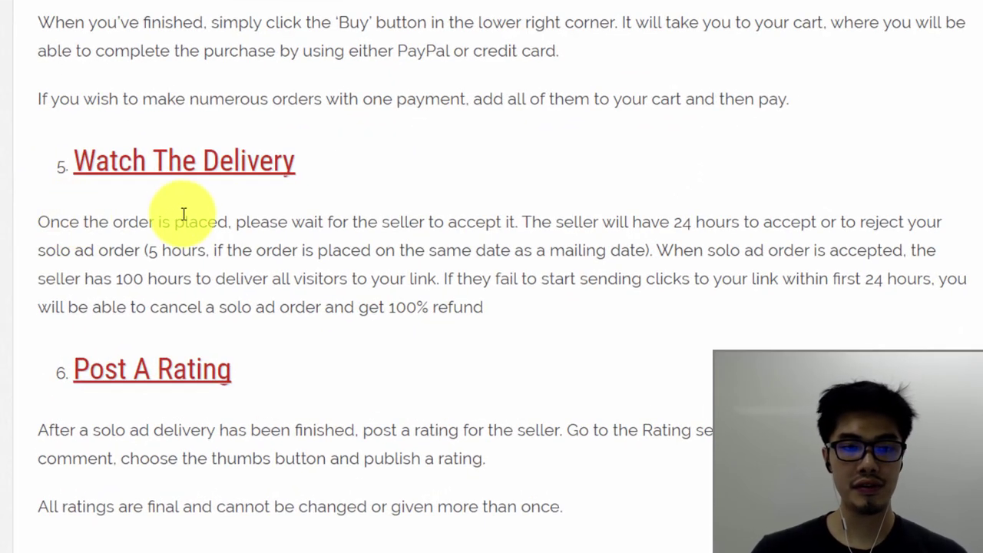
pyautogui.moveTo(523, 223); pyautogui.dragTo(866, 221)
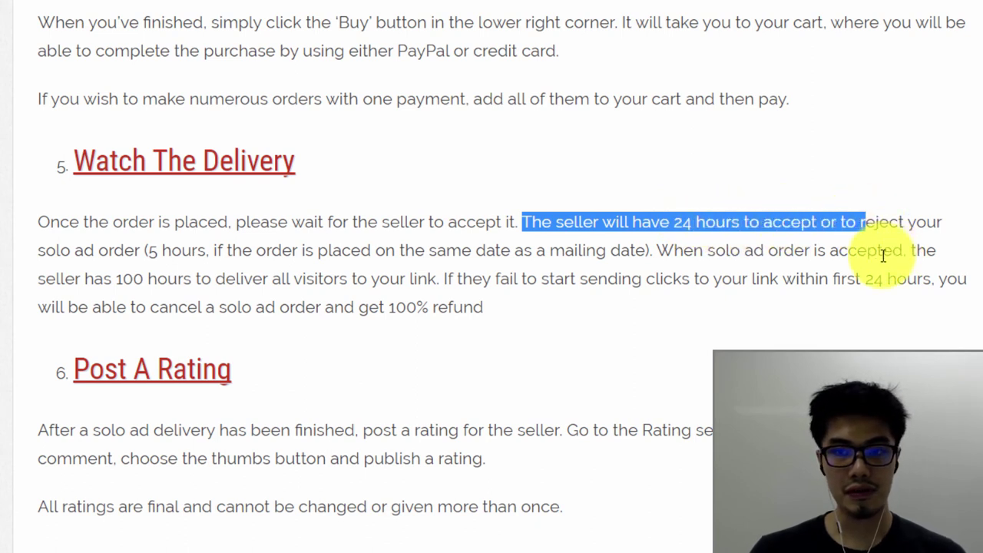
pyautogui.click(665, 251)
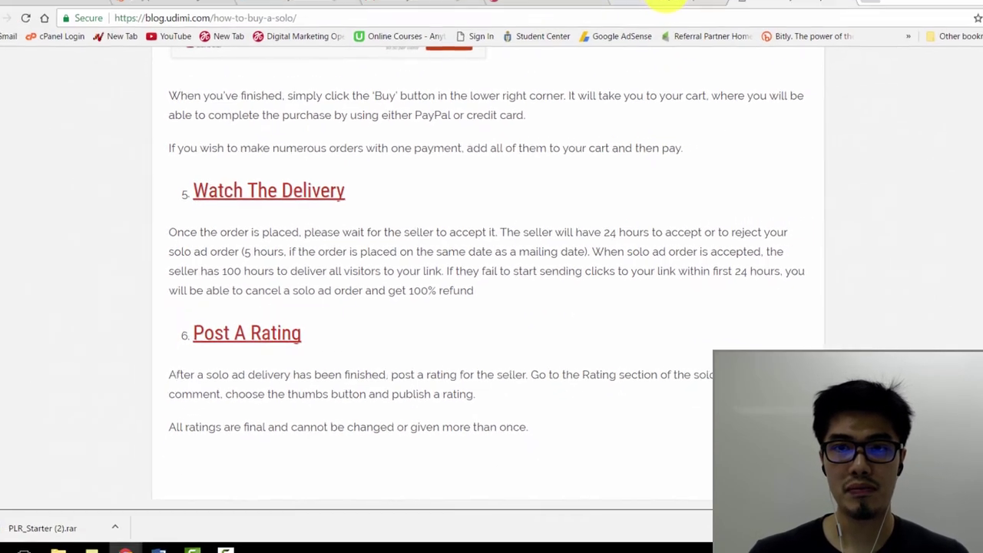
# Open the seller's profile and review the always-on Base filter details
pyautogui.click(664, 2)
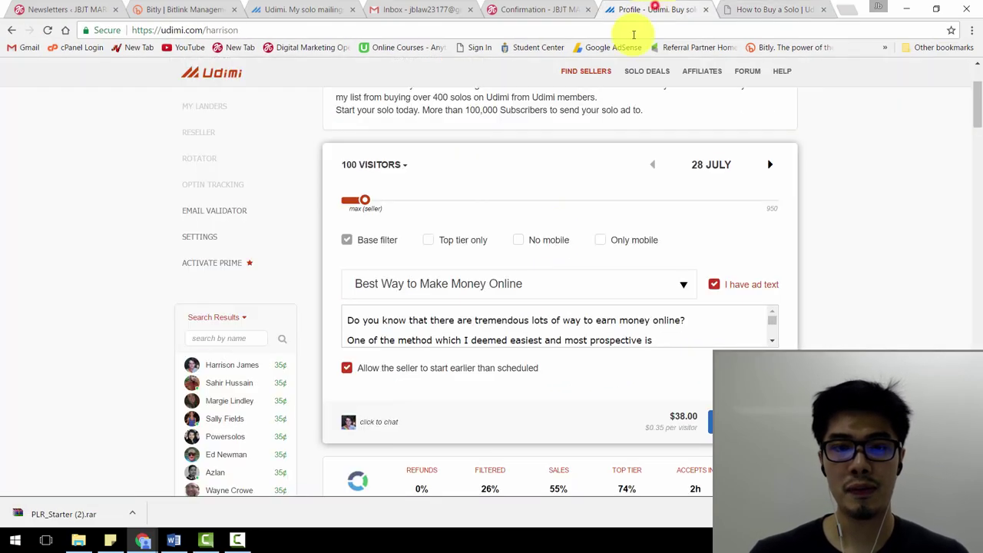
pyautogui.scroll(3, 564, 277)
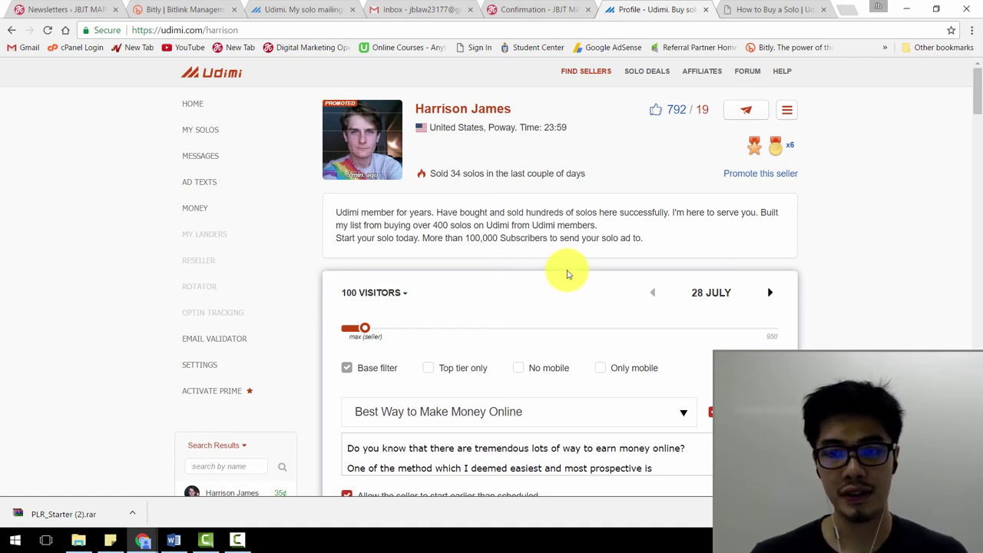
pyautogui.scroll(-3, 569, 274)
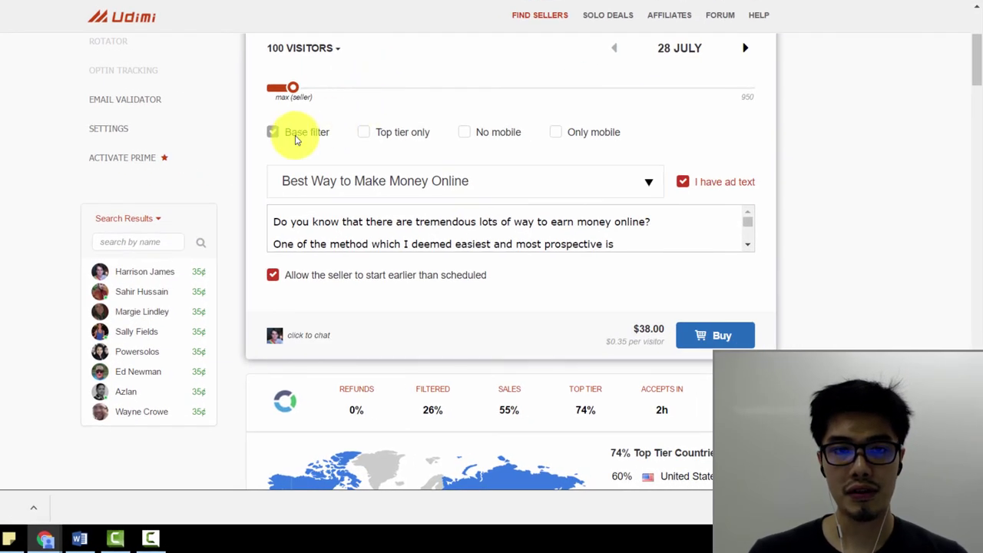
pyautogui.click(275, 137)
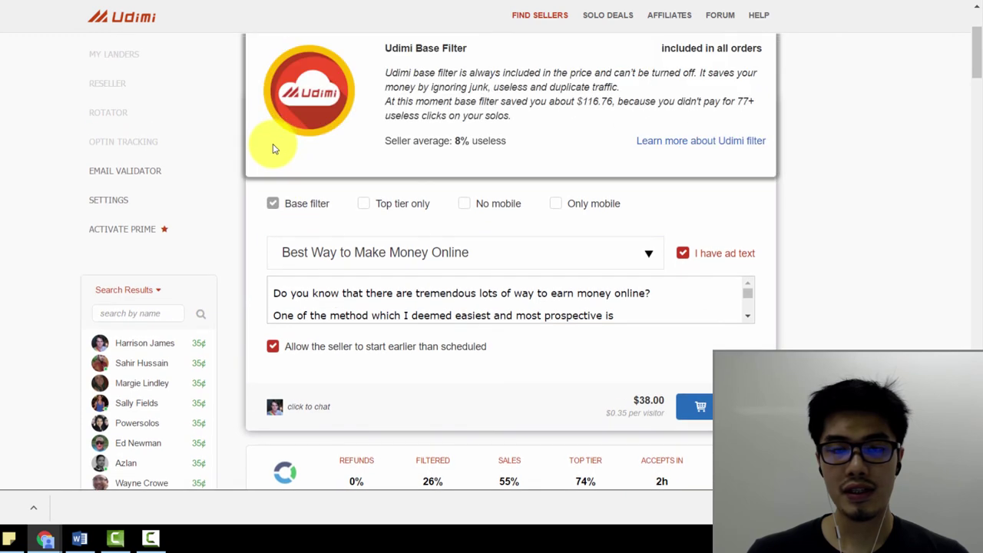
pyautogui.click(275, 149)
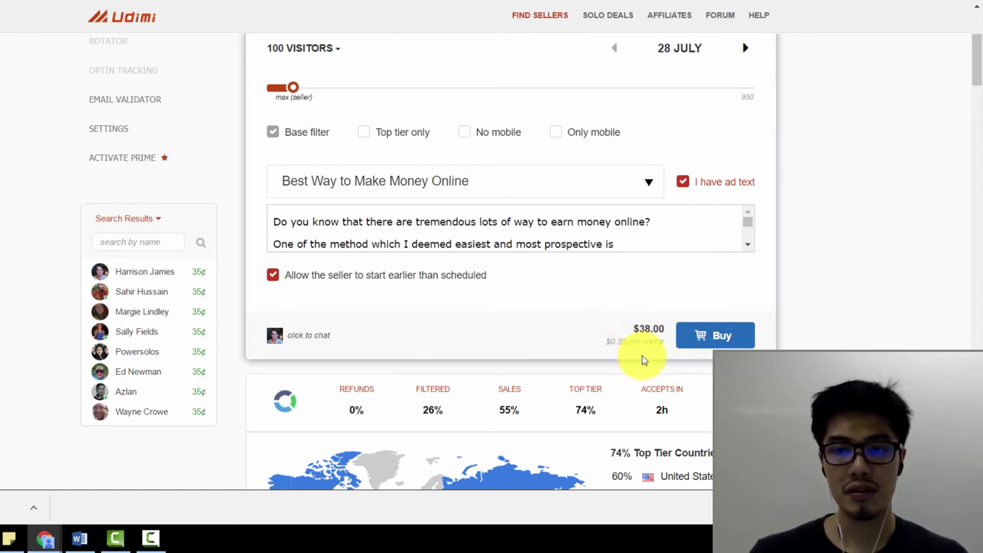
pyautogui.click(271, 135)
pyautogui.scroll(1, 274, 131)
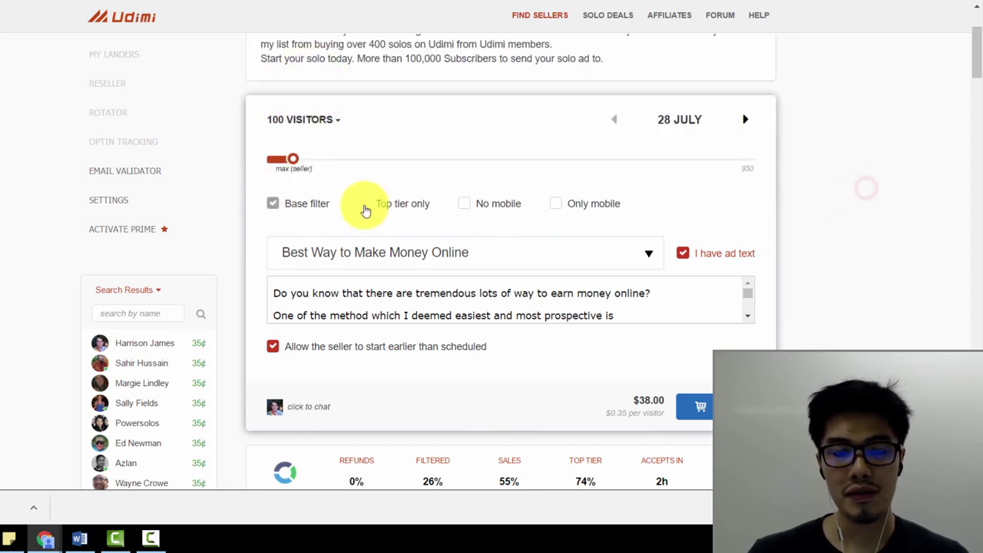
# Untick 'Top tier only' targeting, check the country map, and open the ad text editor
pyautogui.moveTo(365, 210)
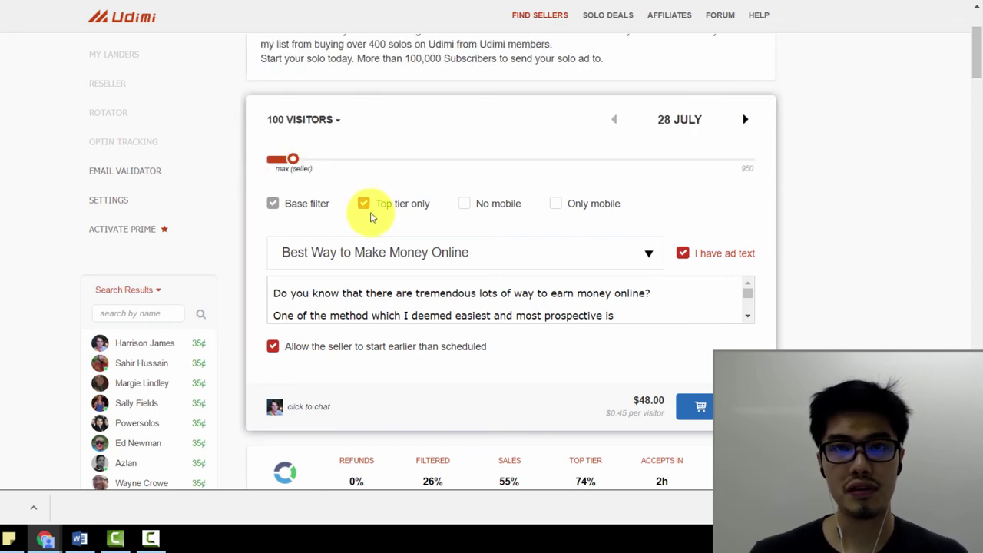
pyautogui.scroll(-3, 374, 213)
pyautogui.scroll(3, 373, 213)
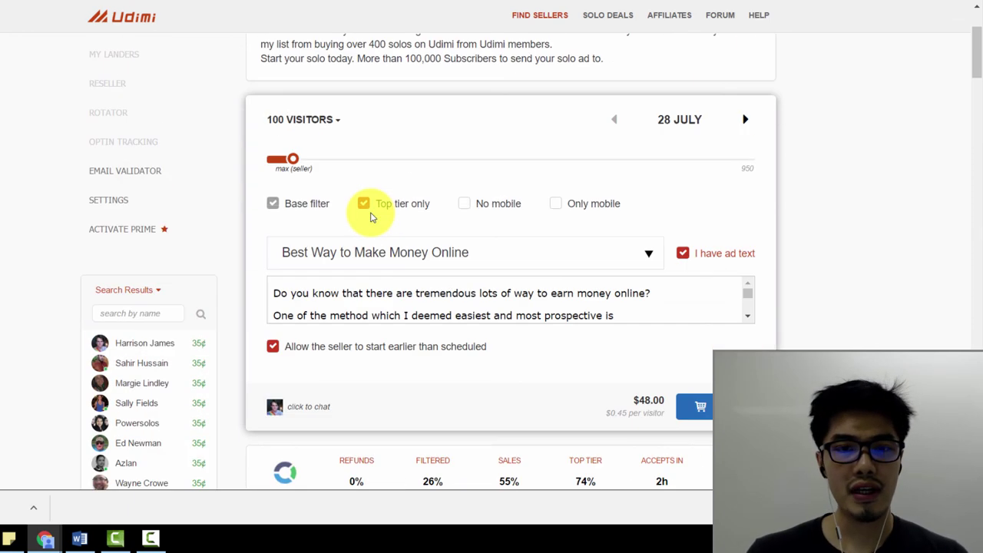
pyautogui.click(364, 204)
pyautogui.scroll(-4, 369, 219)
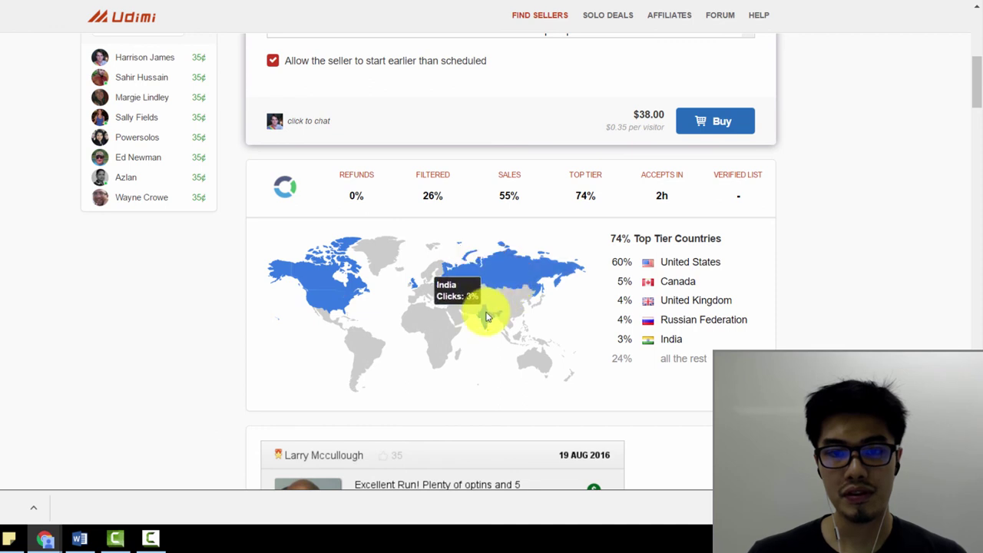
pyautogui.scroll(4, 362, 230)
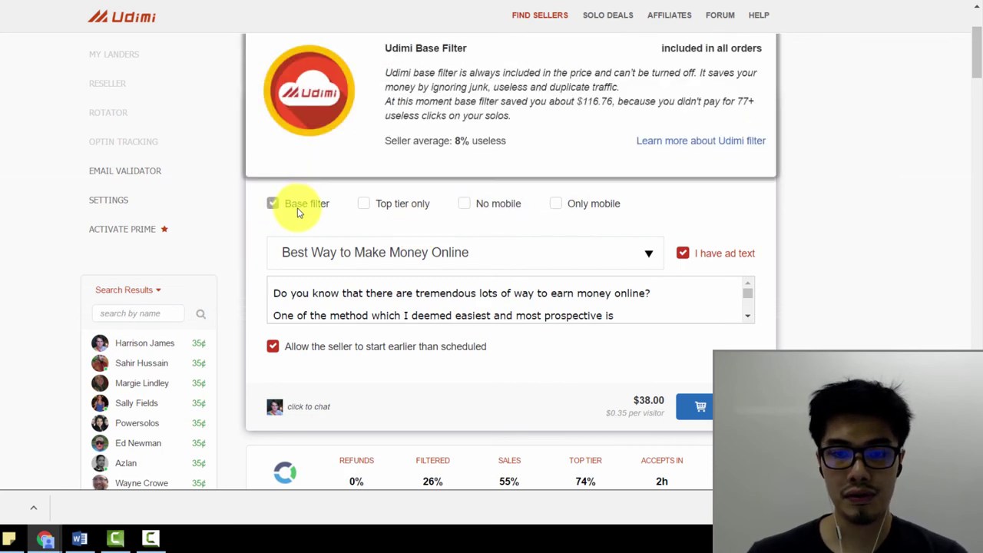
pyautogui.scroll(-2, 461, 192)
pyautogui.click(609, 177)
# Attempt to buy the 28 July 100-visitor solo, which is reported sold out
pyautogui.moveTo(746, 189); pyautogui.dragTo(456, 86)
pyautogui.scroll(-5, 407, 184)
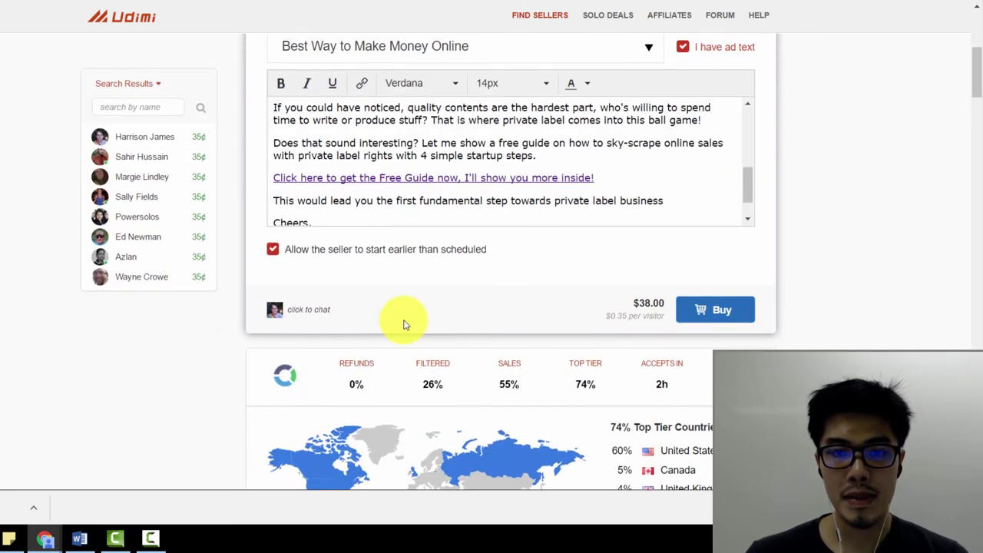
pyautogui.scroll(2, 410, 320)
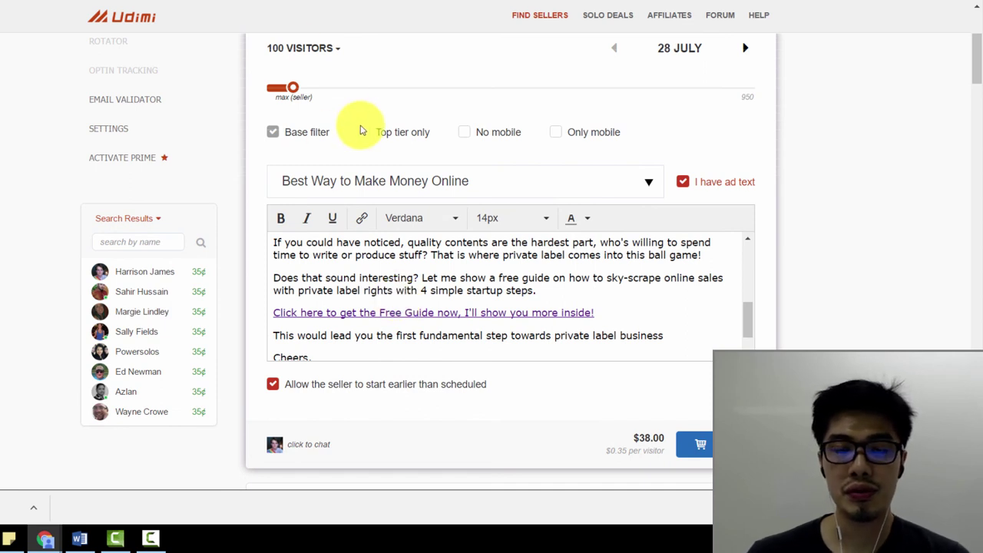
pyautogui.scroll(-8, 629, 206)
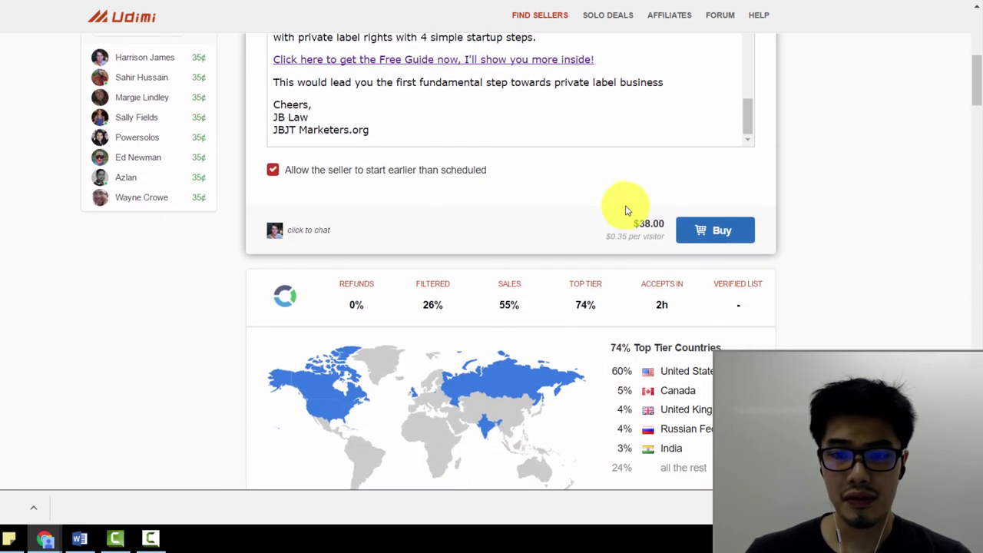
pyautogui.click(722, 230)
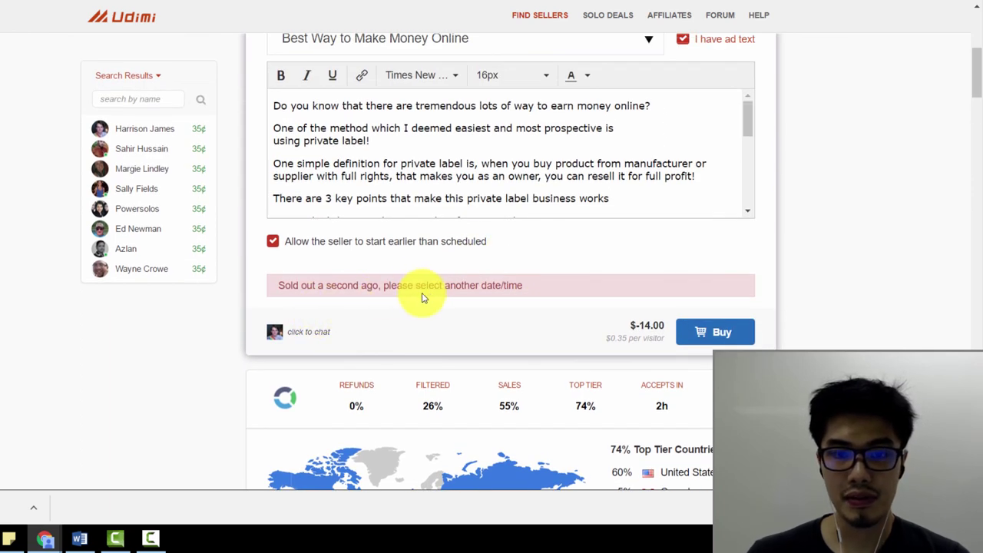
pyautogui.scroll(2, 484, 306)
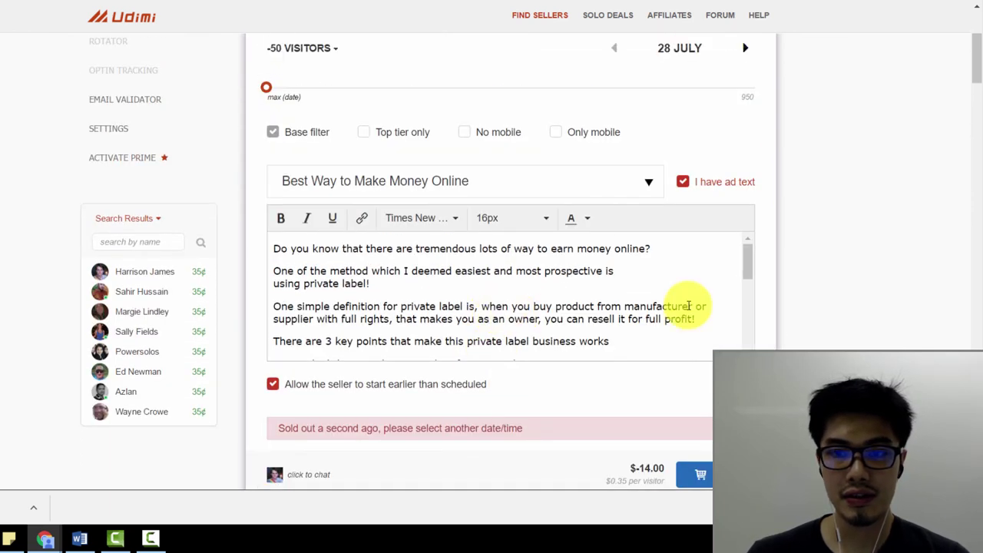
pyautogui.scroll(3, 478, 241)
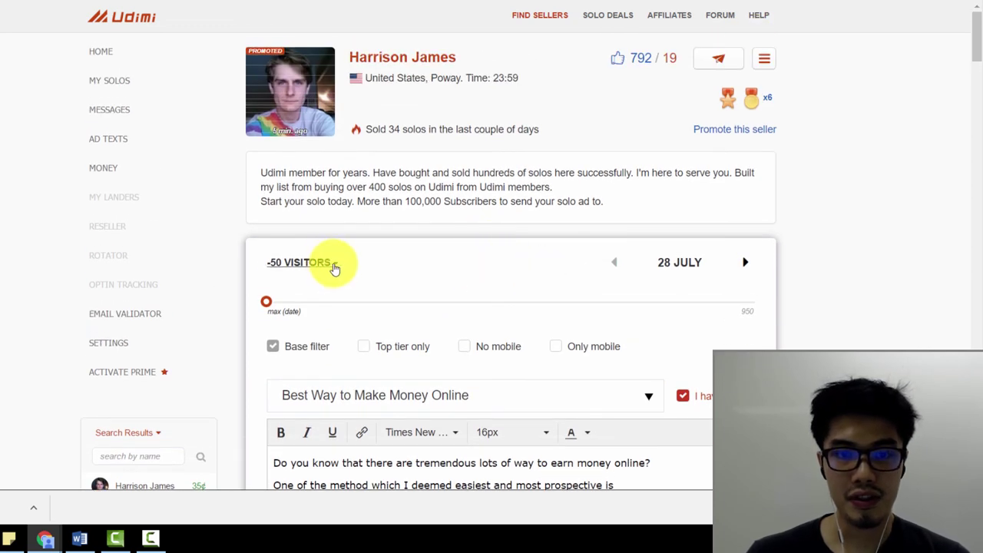
# Move the solo date to 31 July and choose 100 visitors for a $38.00 total
pyautogui.click(746, 264)
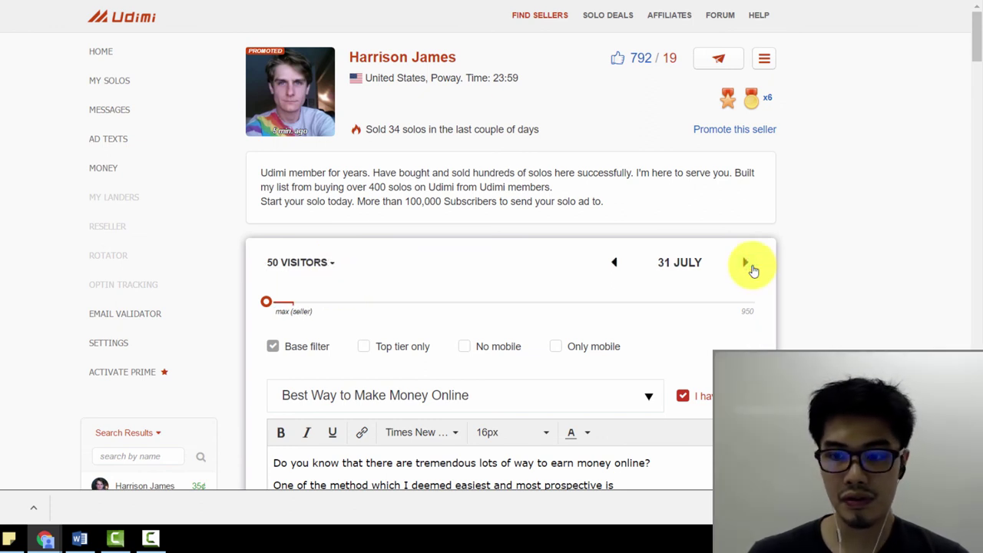
pyautogui.click(333, 263)
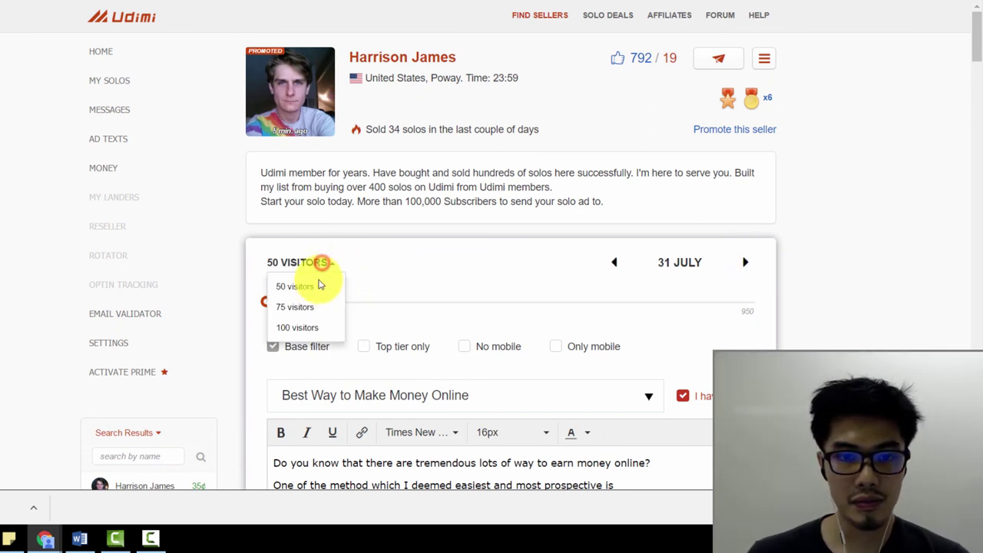
pyautogui.click(301, 330)
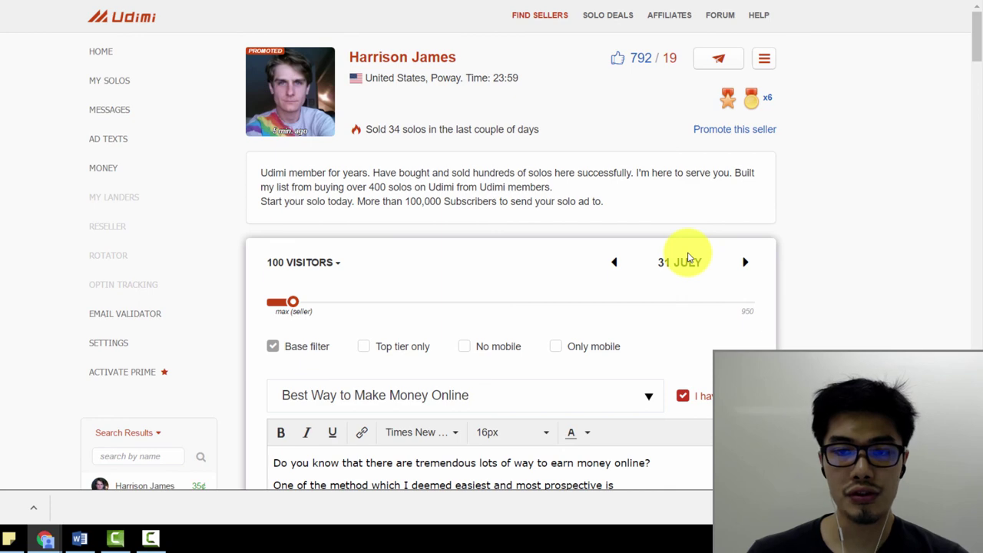
pyautogui.scroll(-4, 687, 259)
pyautogui.scroll(-3, 676, 248)
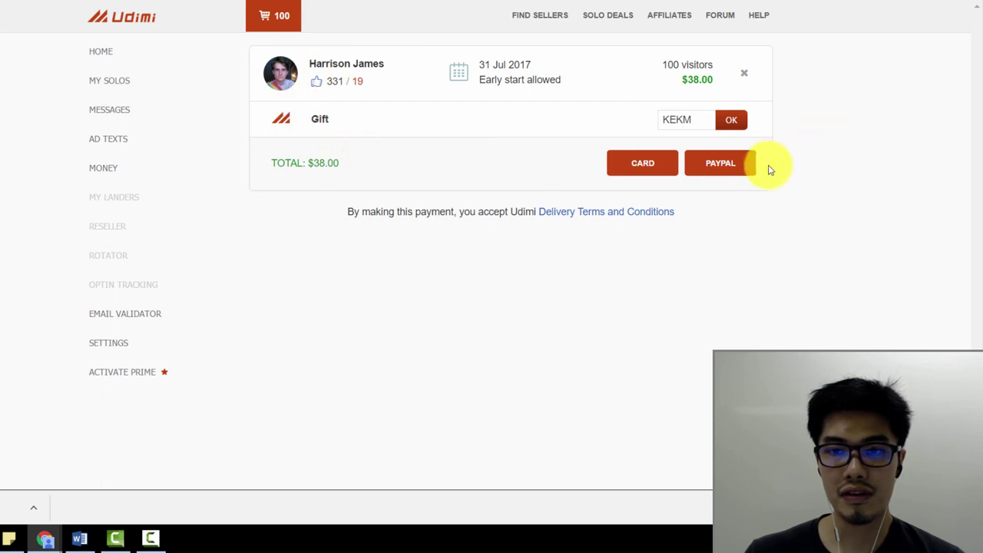
# Choose PayPal payment and replace the prefilled login e-mail with the account e-mail
pyautogui.click(741, 166)
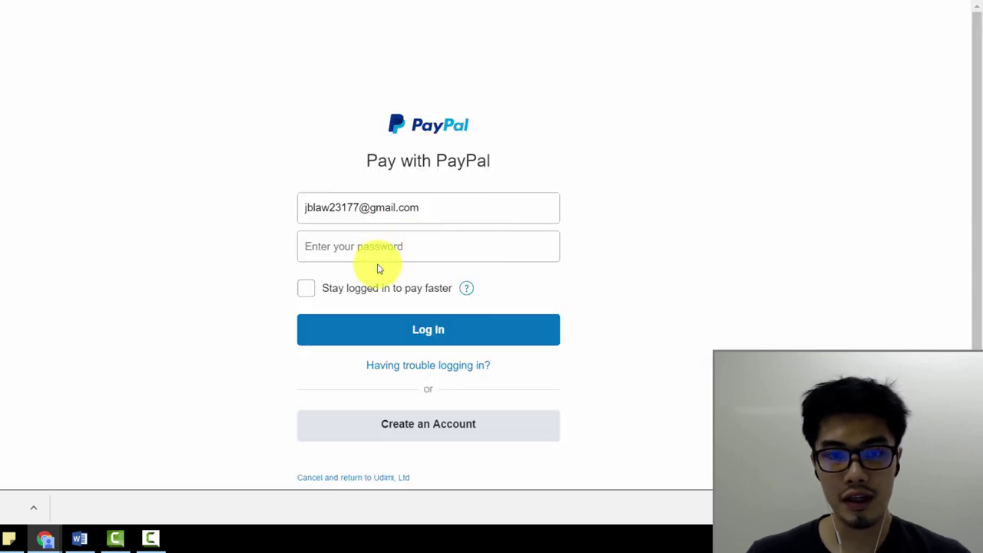
pyautogui.moveTo(466, 205); pyautogui.dragTo(250, 199)
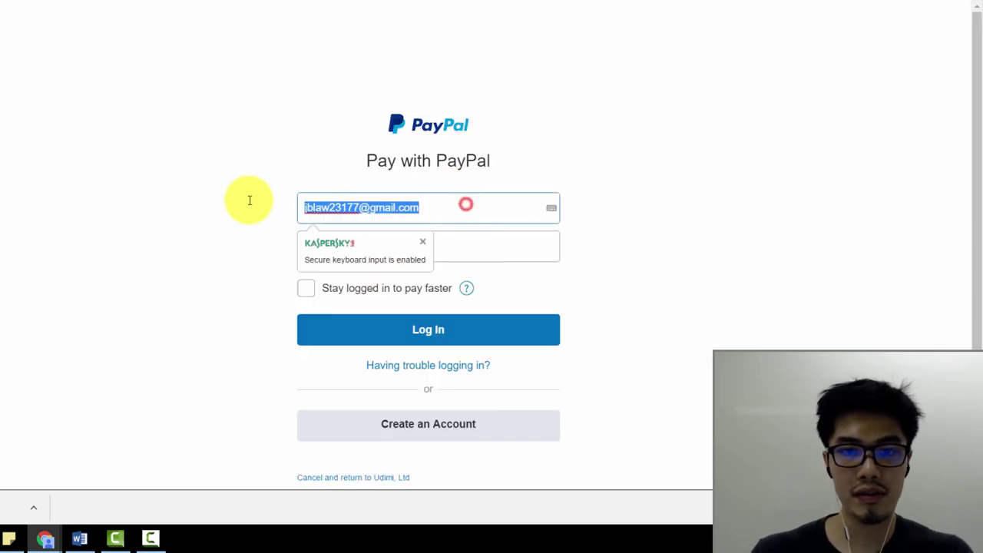
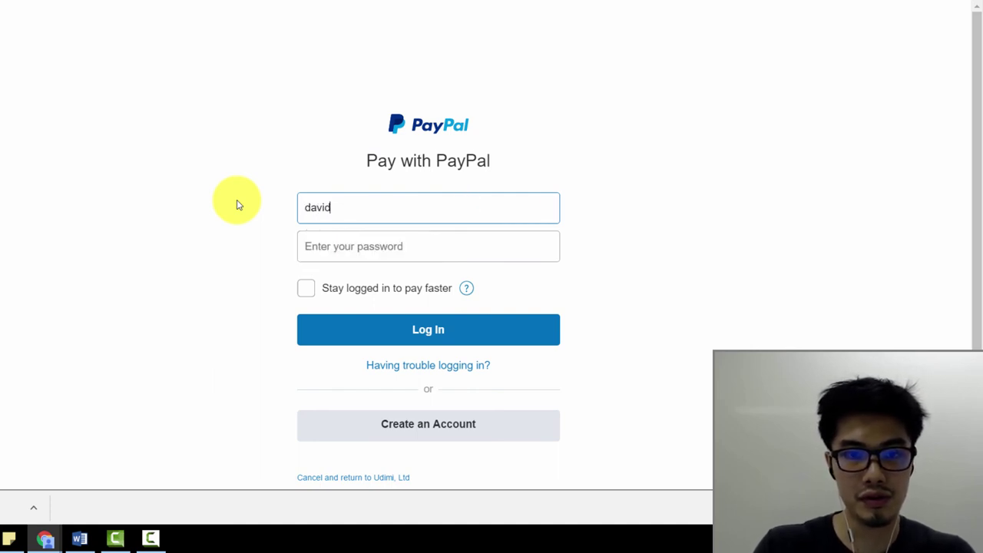
pyautogui.press('Tab')
# Enter the PayPal password, log in, and approve the $38.00 payment
pyautogui.write('a')
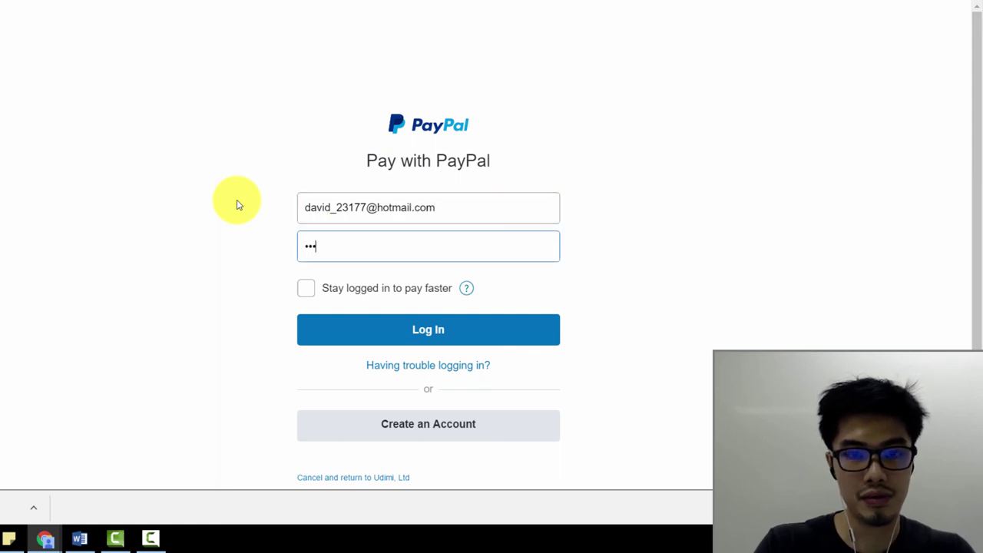
pyautogui.hotkey('ctrl', 'v')
pyautogui.click(409, 329)
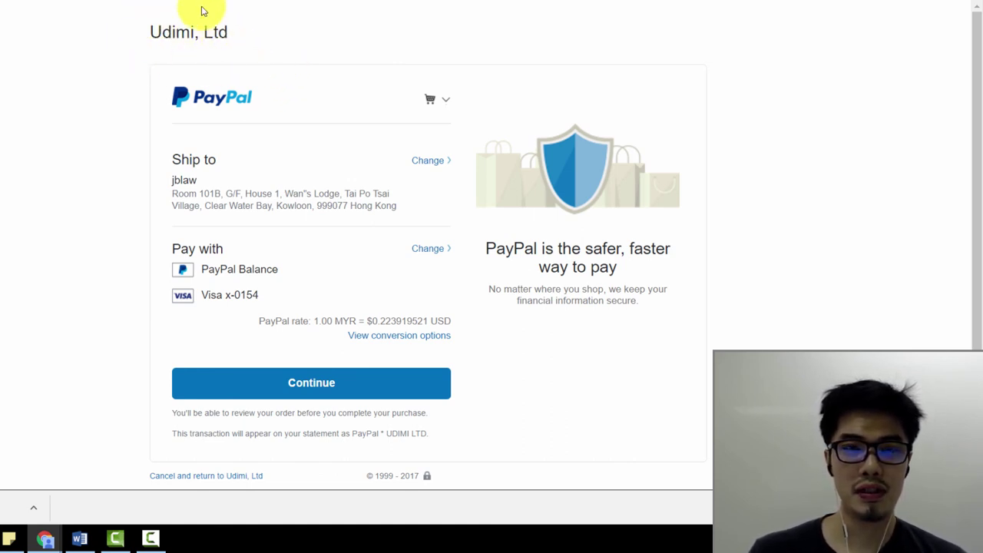
pyautogui.click(323, 382)
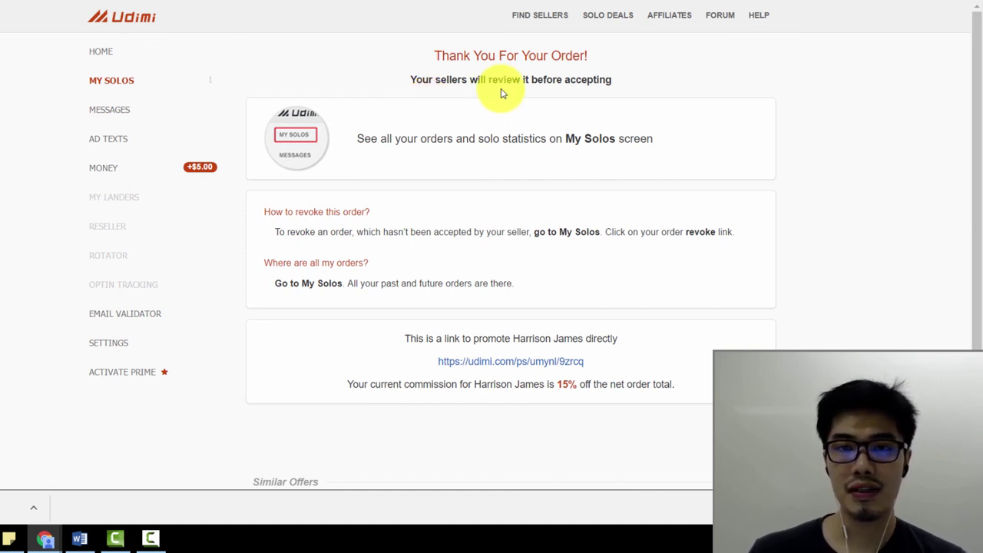
# Open My Solos to see the 31 July 100-visitor order awaiting seller acceptance
pyautogui.click(120, 85)
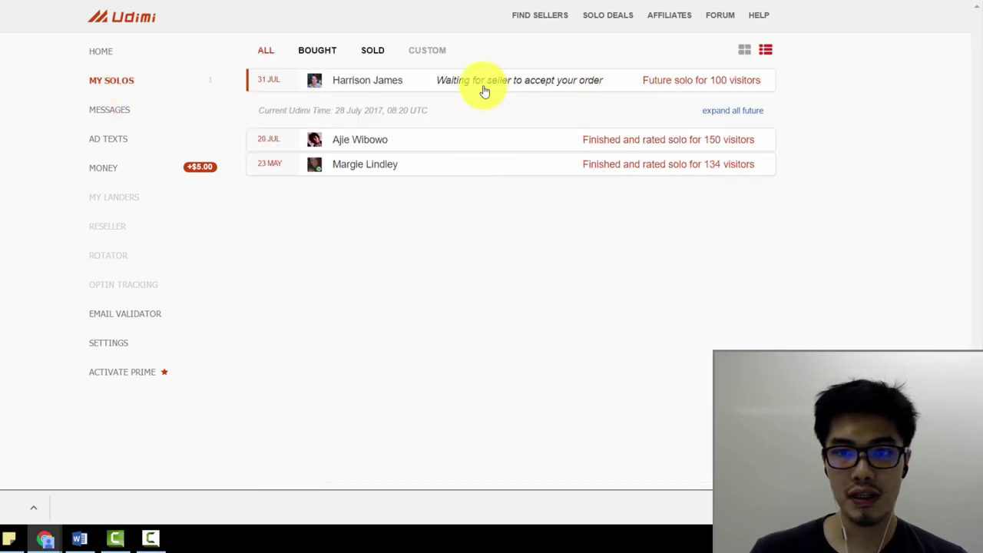